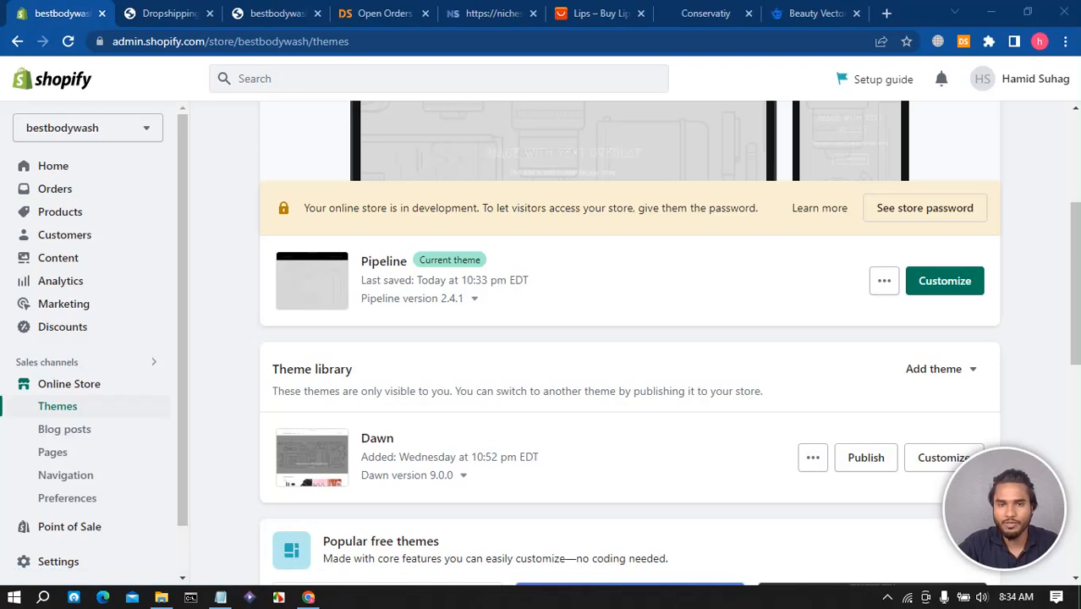
Customize the current Pipeline theme and upload the bear GIF from Downloads as the header's logo image
click(945, 280)
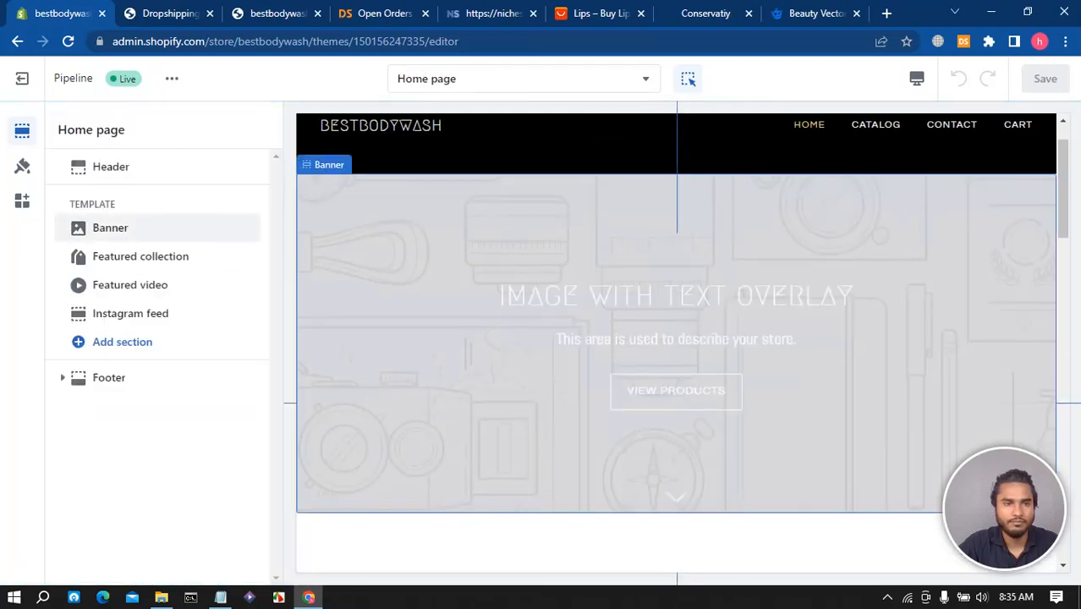
click(111, 166)
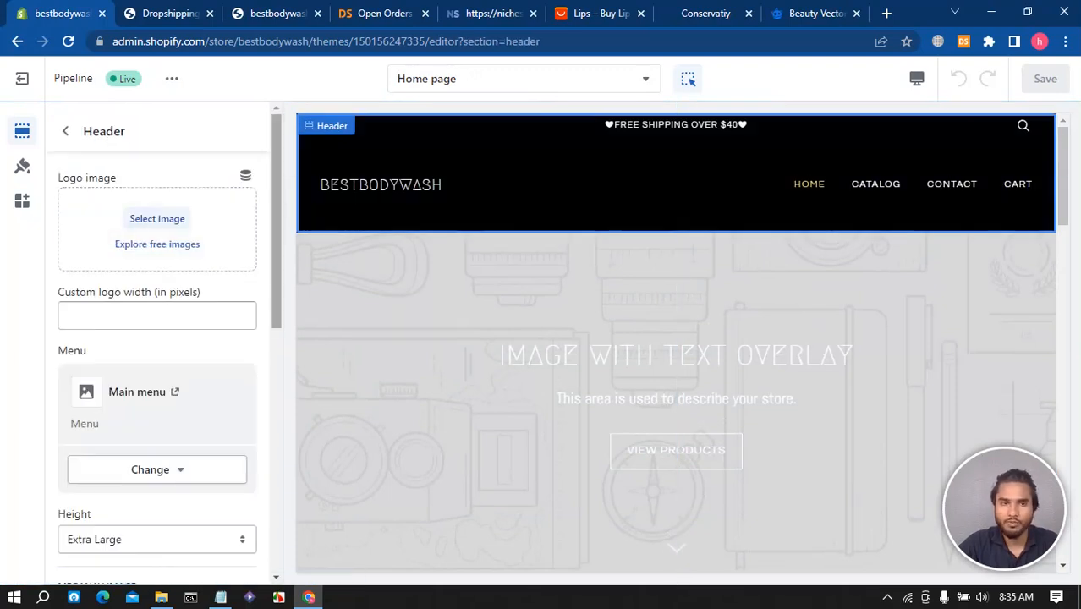
click(156, 219)
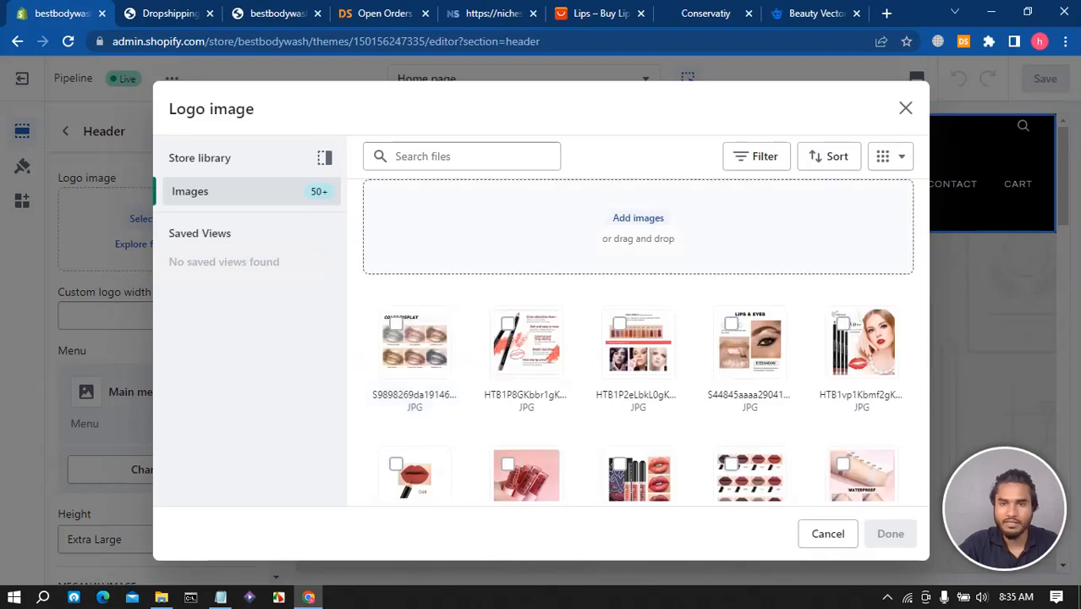
click(638, 217)
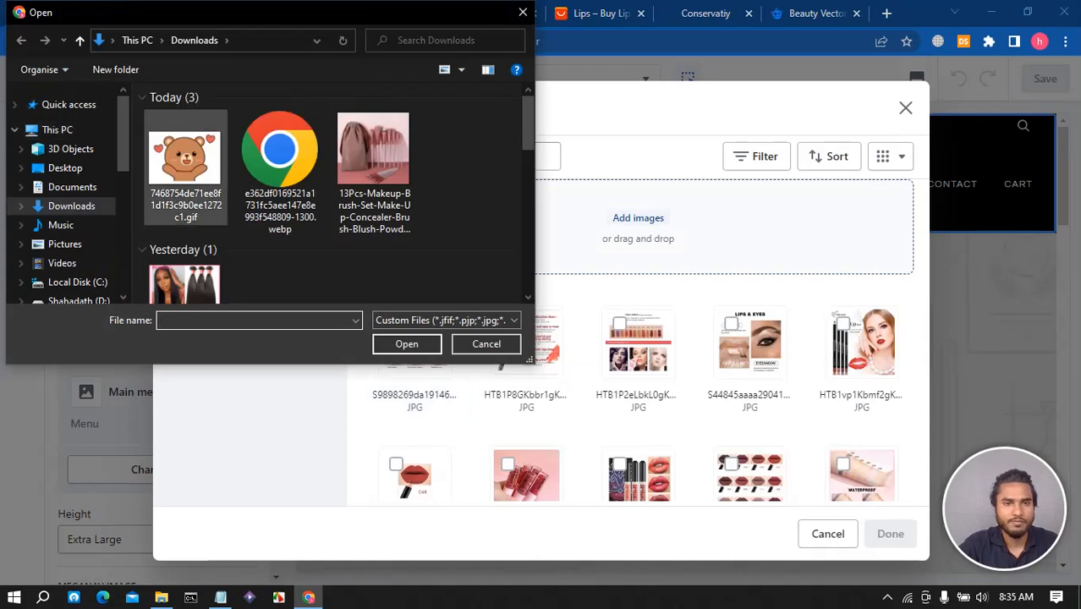
click(185, 167)
click(407, 344)
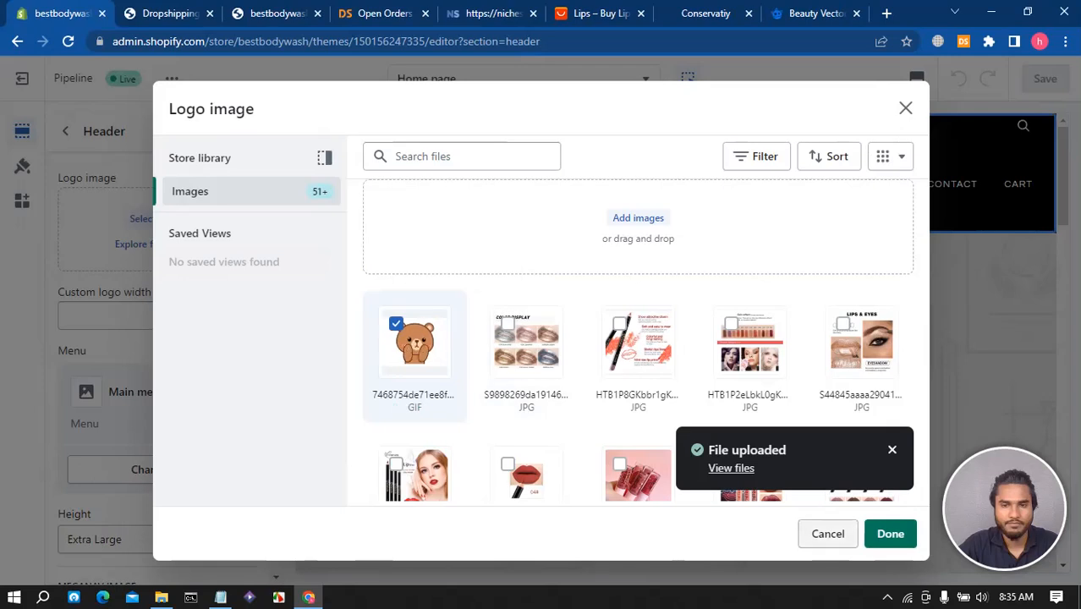
click(890, 534)
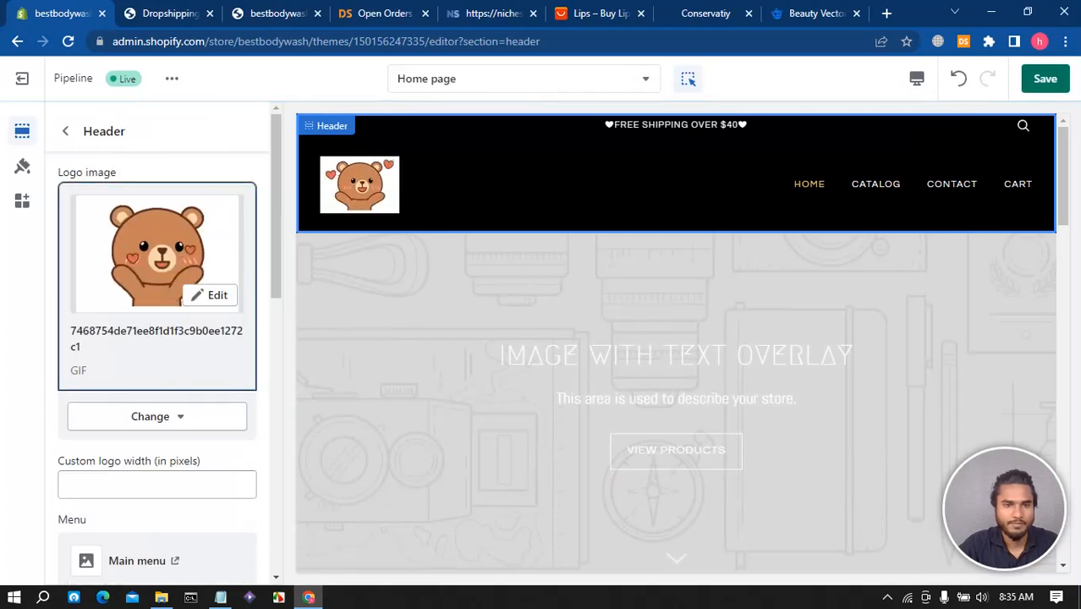
Review the remaining header settings and examine the header of the Conservatiy store for comparison
scroll(156, 338, down, 6)
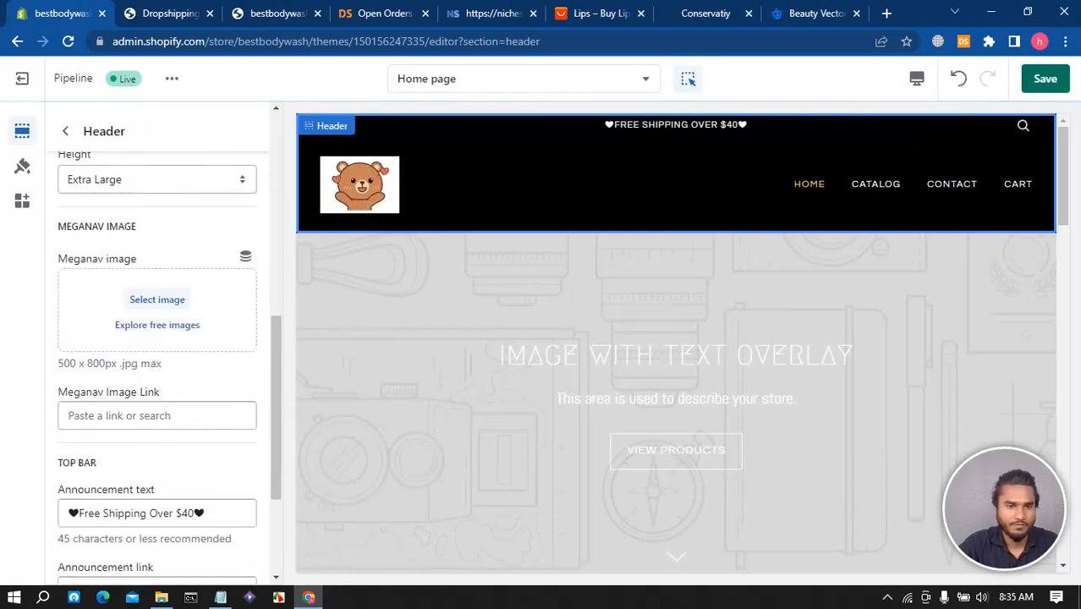
scroll(157, 339, down, 3)
scroll(156, 338, up, 9)
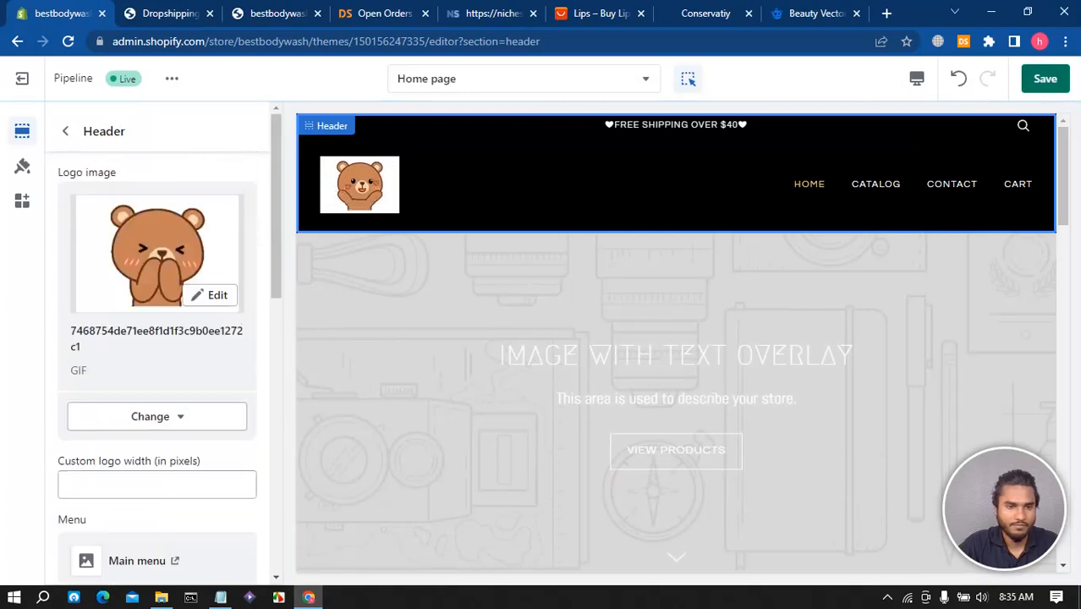
scroll(157, 338, down, 6)
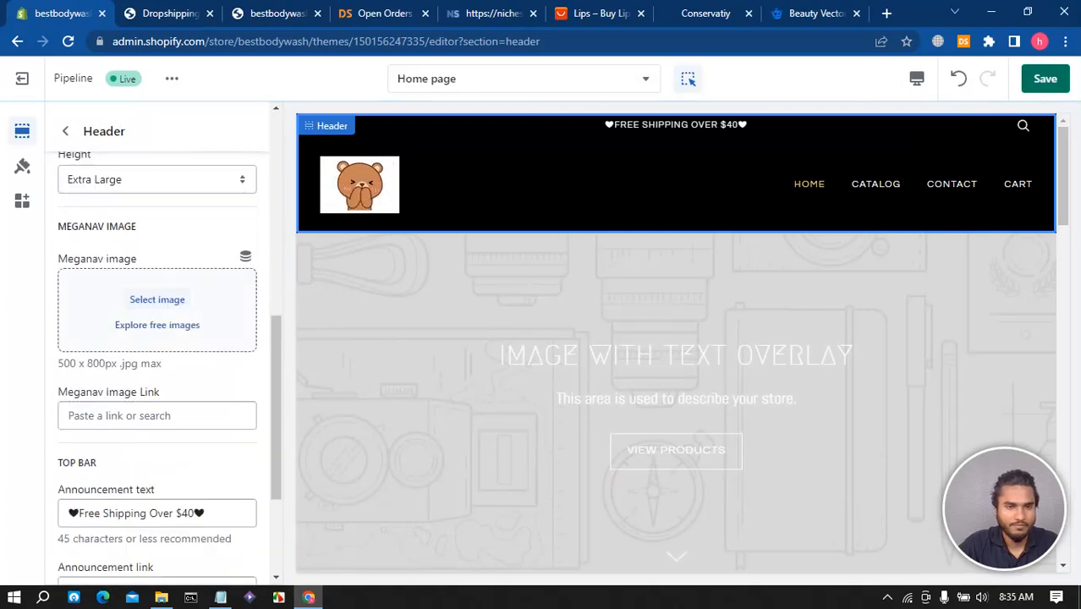
scroll(156, 339, down, 3)
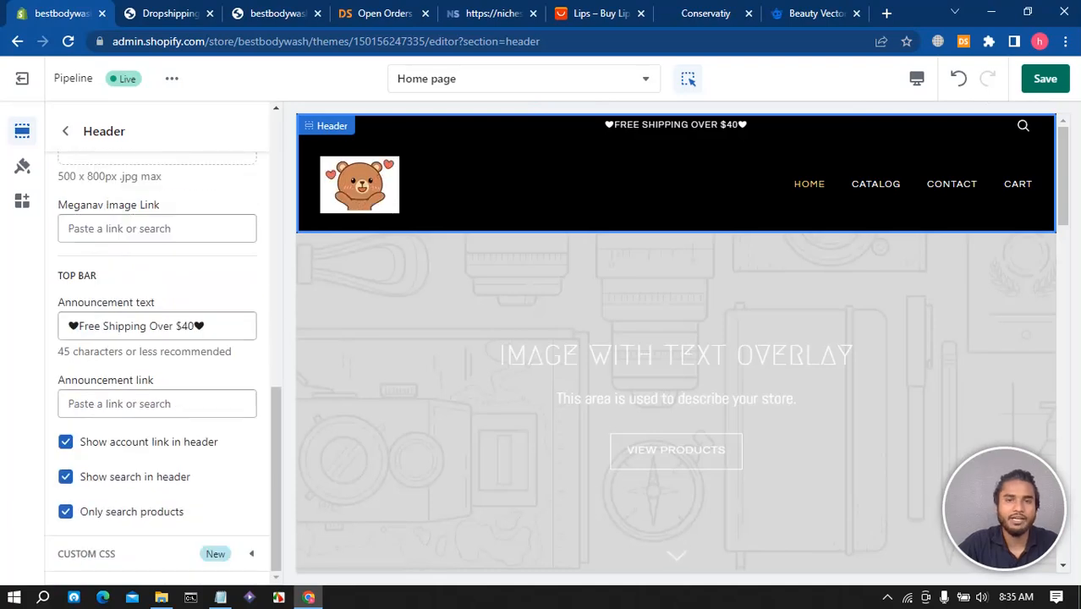
click(706, 13)
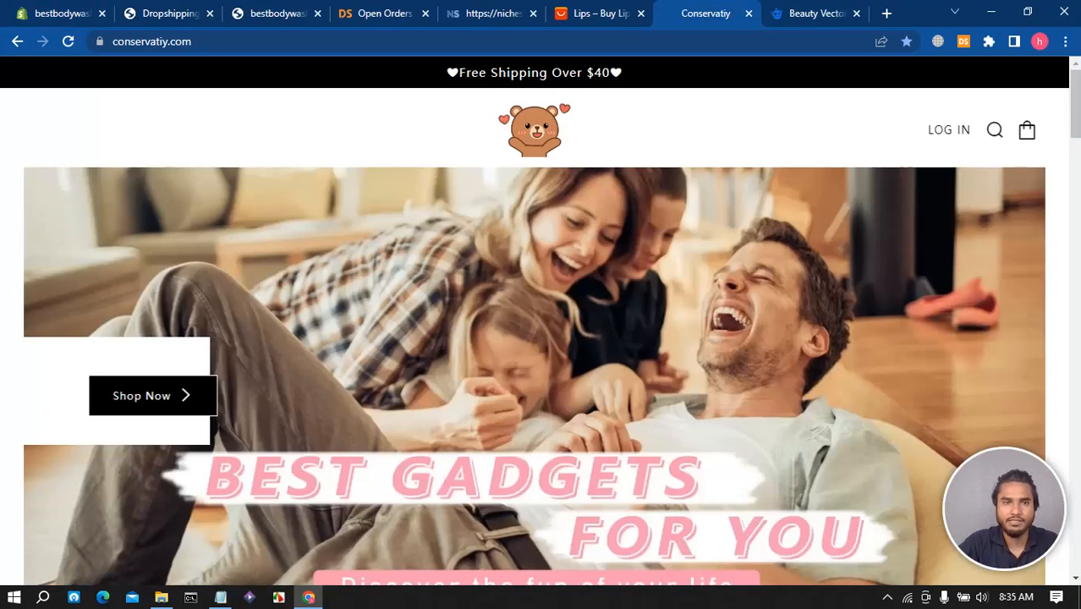
click(493, 14)
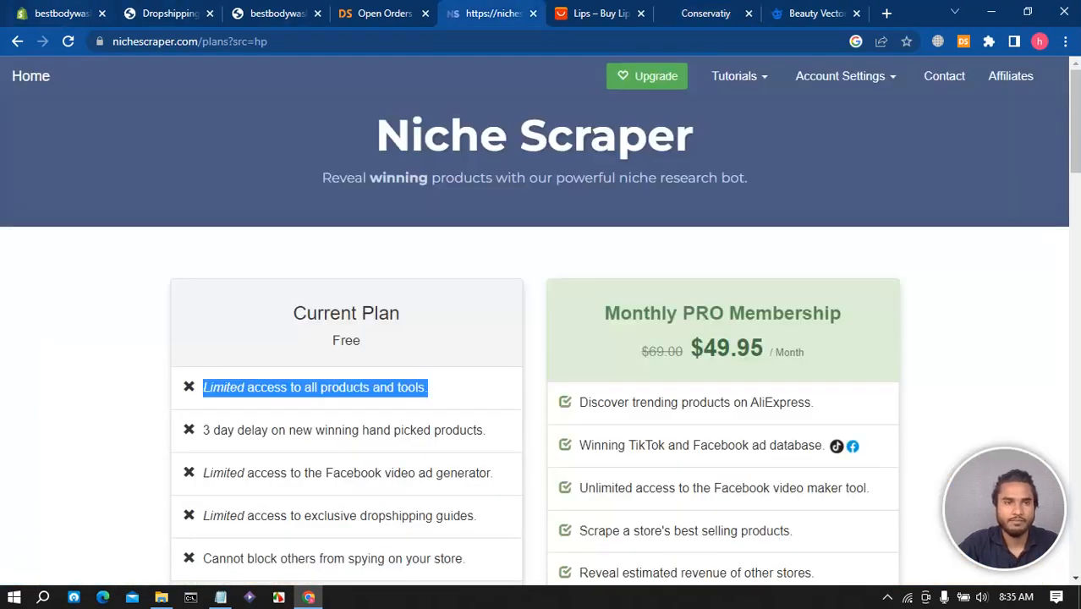
Return to the Shopify theme editor, link the header announcement to All products, and save the theme
click(61, 13)
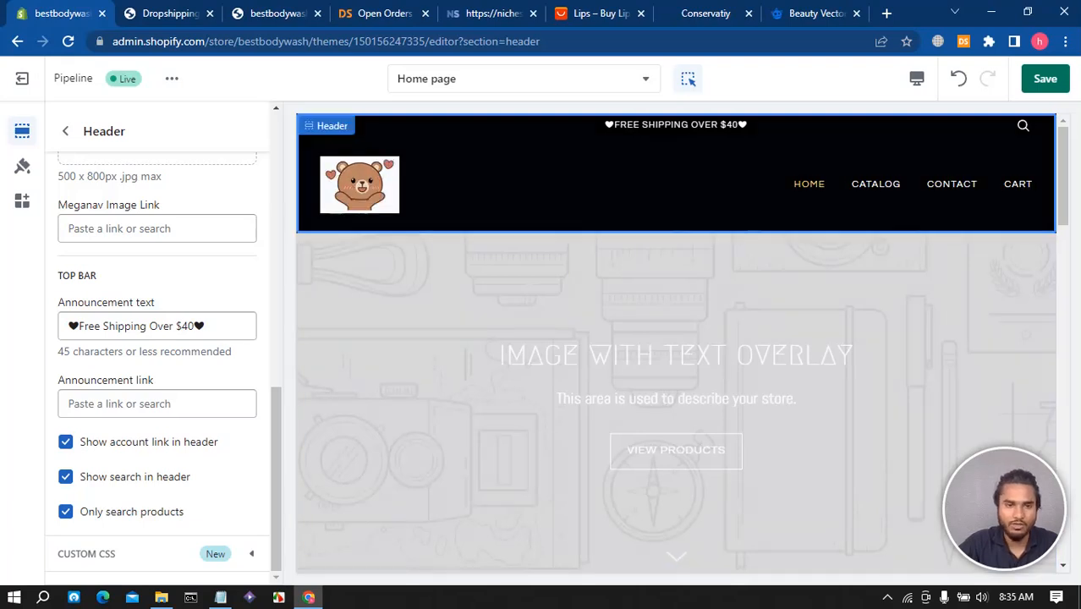
click(157, 403)
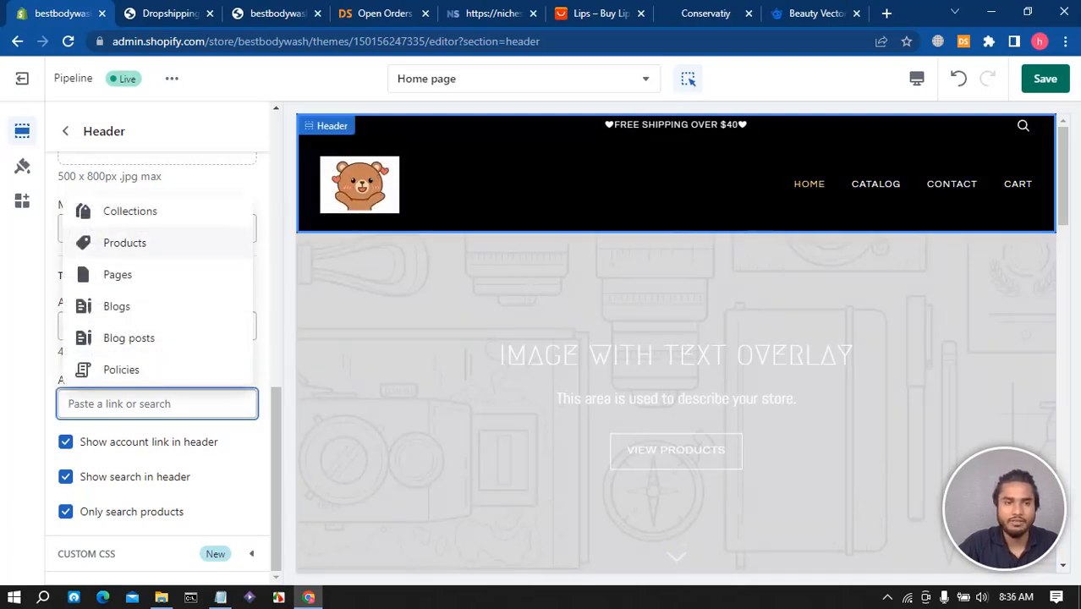
click(127, 242)
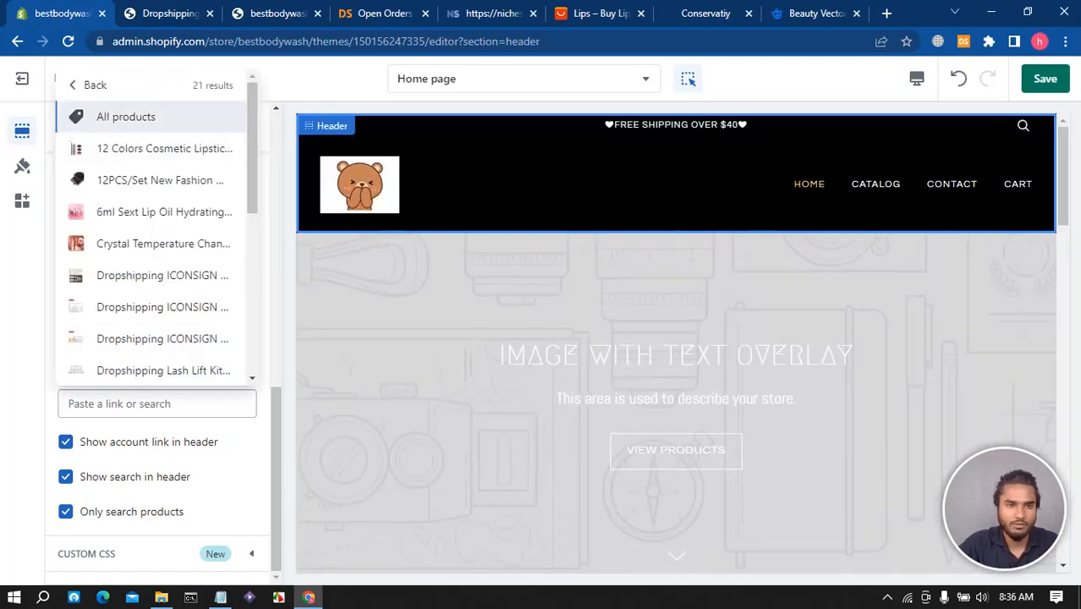
click(126, 117)
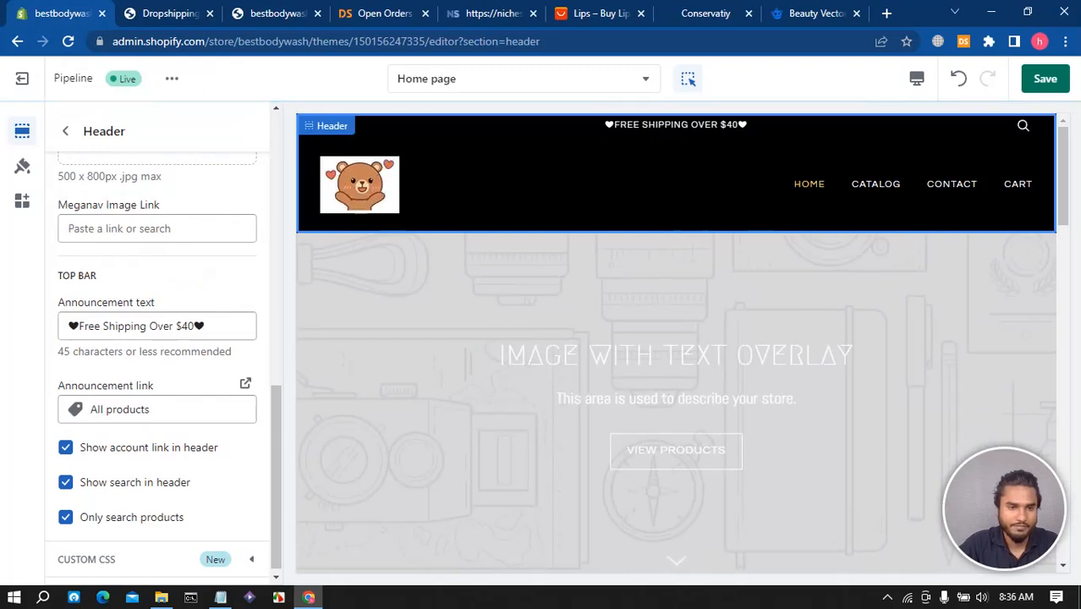
scroll(158, 355, down, 1)
scroll(157, 356, up, 10)
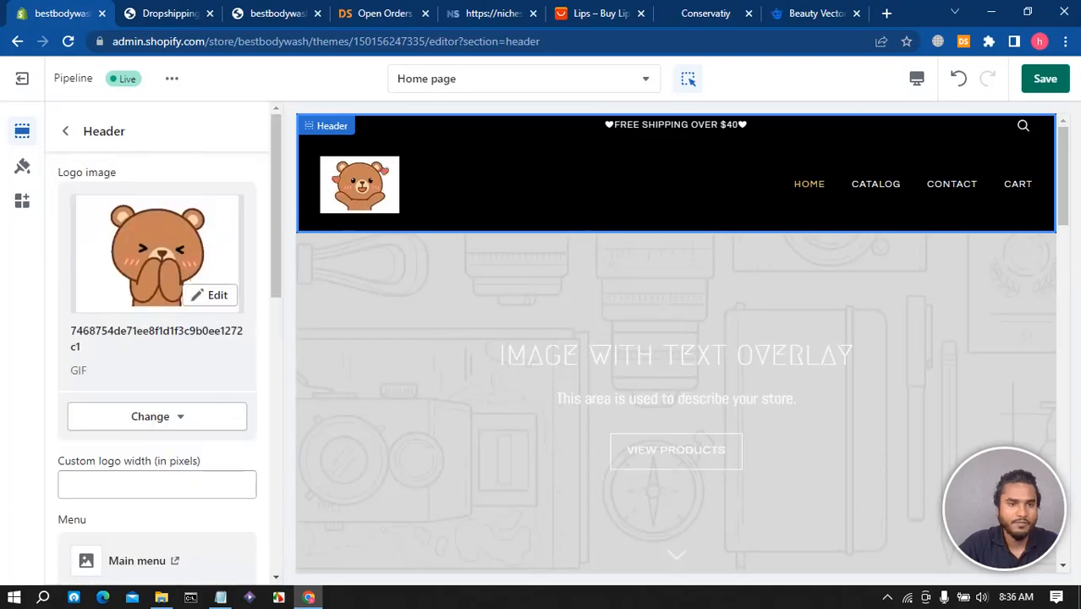
key(ctrl+s)
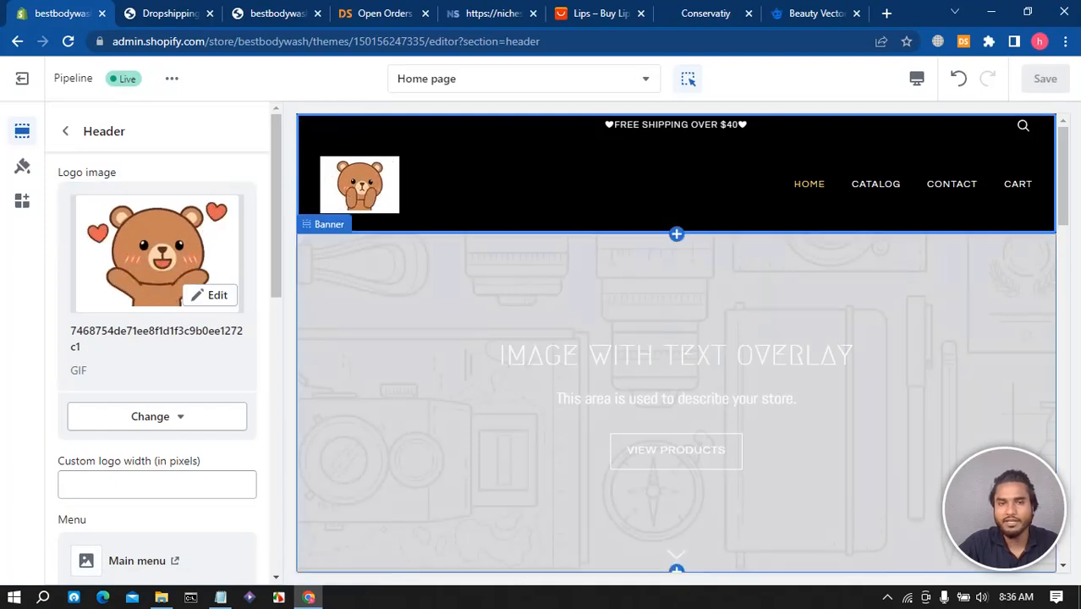
Upload the family photo WEBP file from Downloads as the background image for the home page Banner section
click(625, 356)
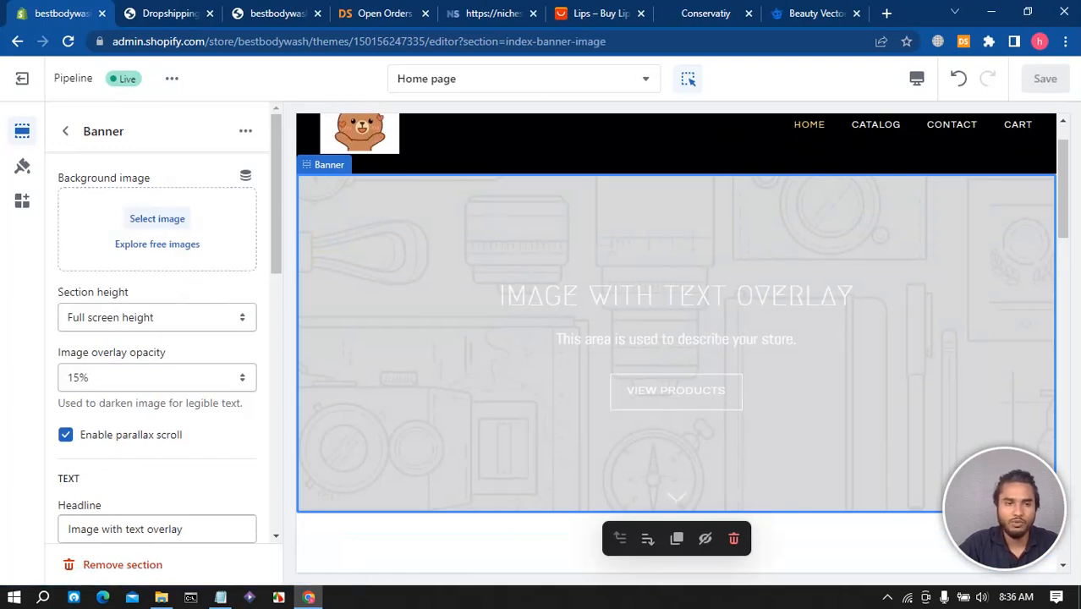
click(157, 219)
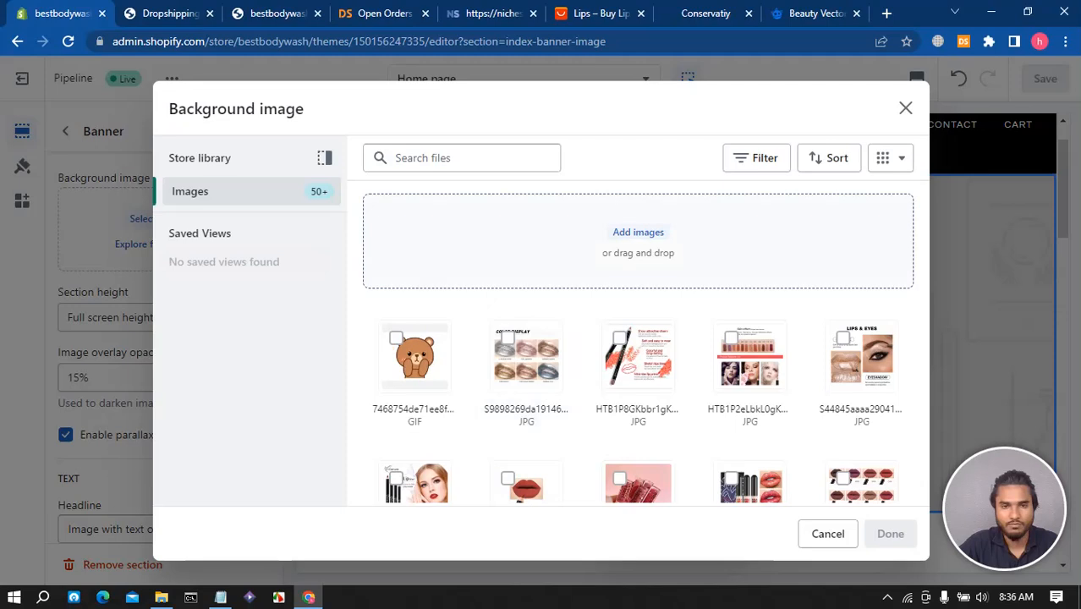
click(640, 232)
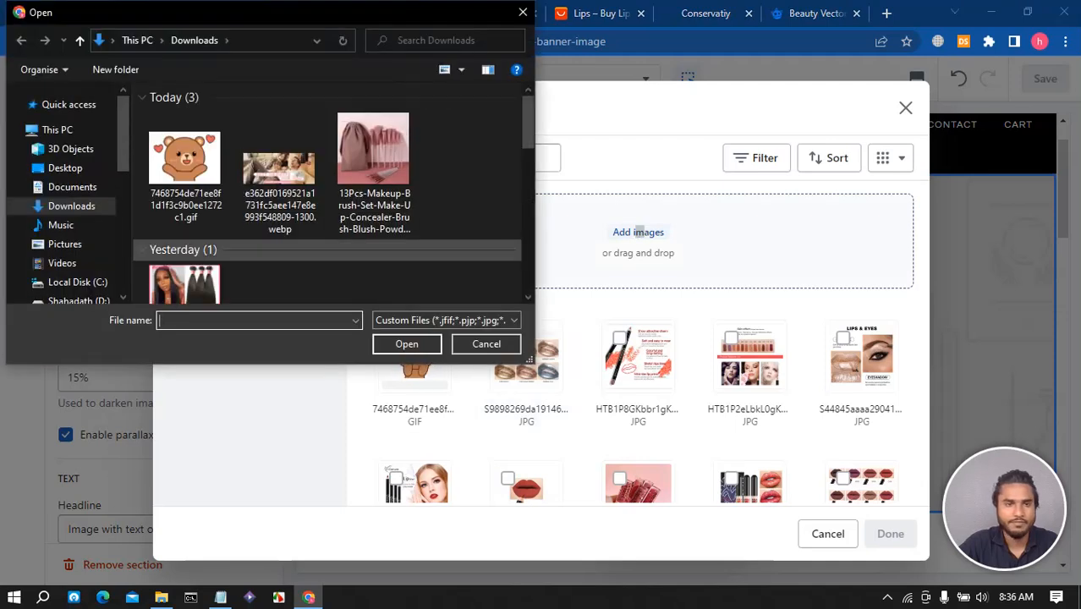
click(279, 173)
click(406, 344)
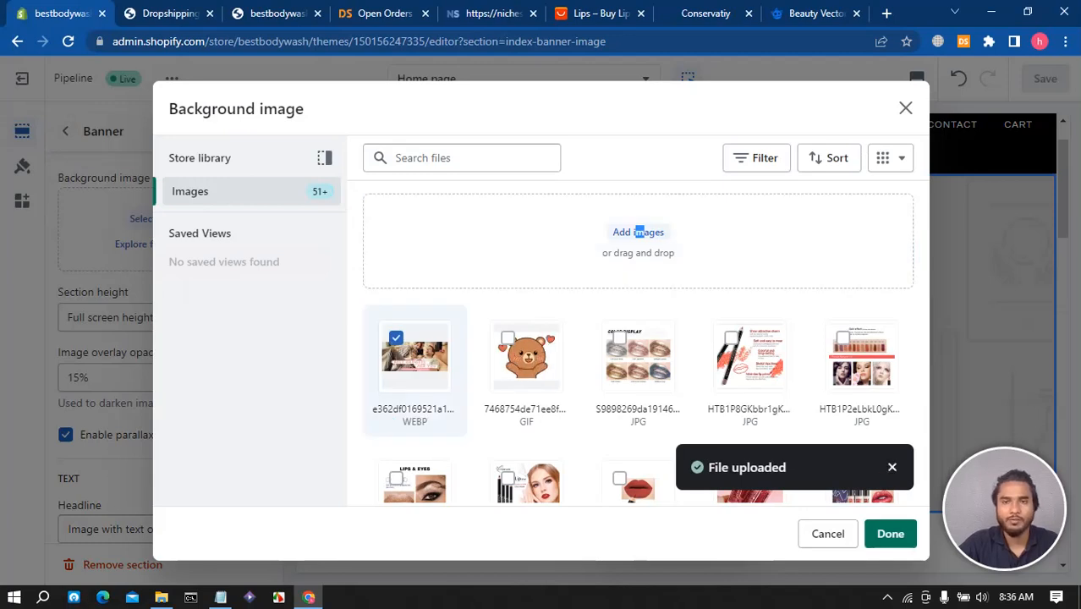
Switch to Freepik and browse the beauty search results for possible banner images
click(795, 14)
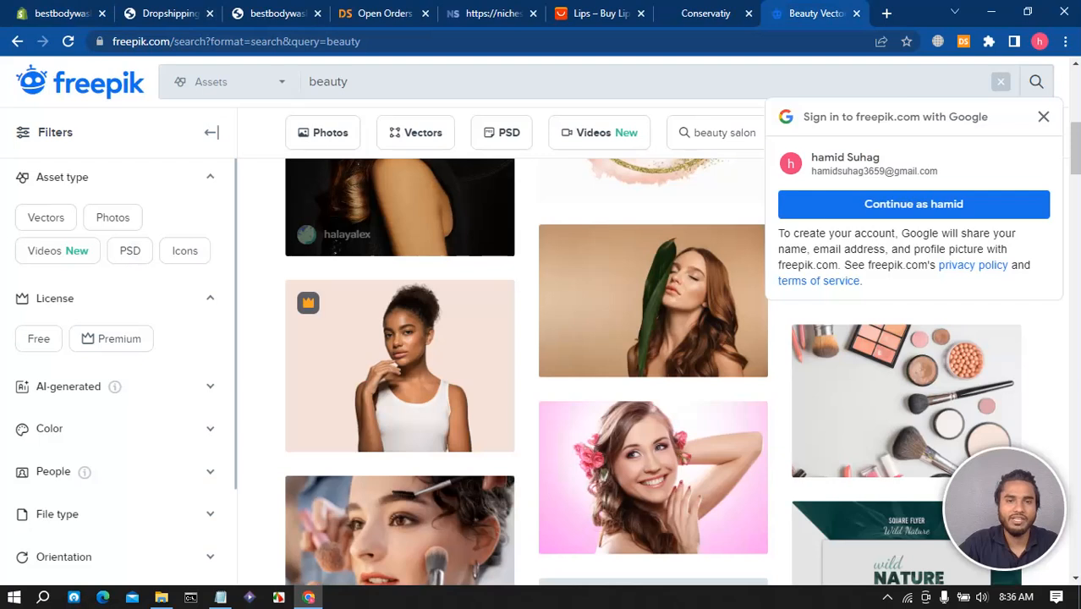
scroll(541, 339, up, 5)
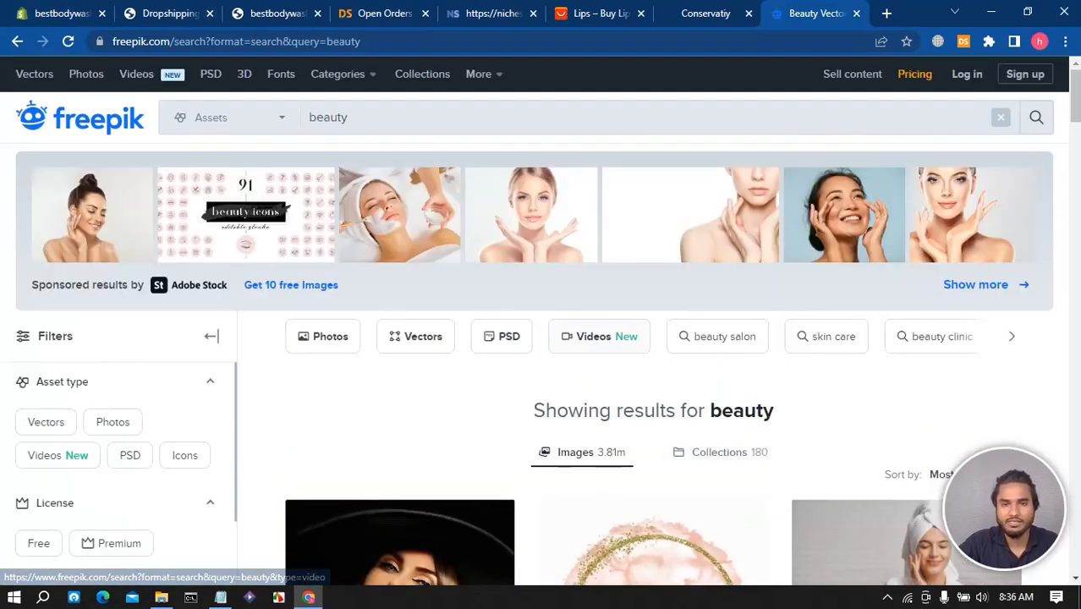
scroll(651, 356, down, 3)
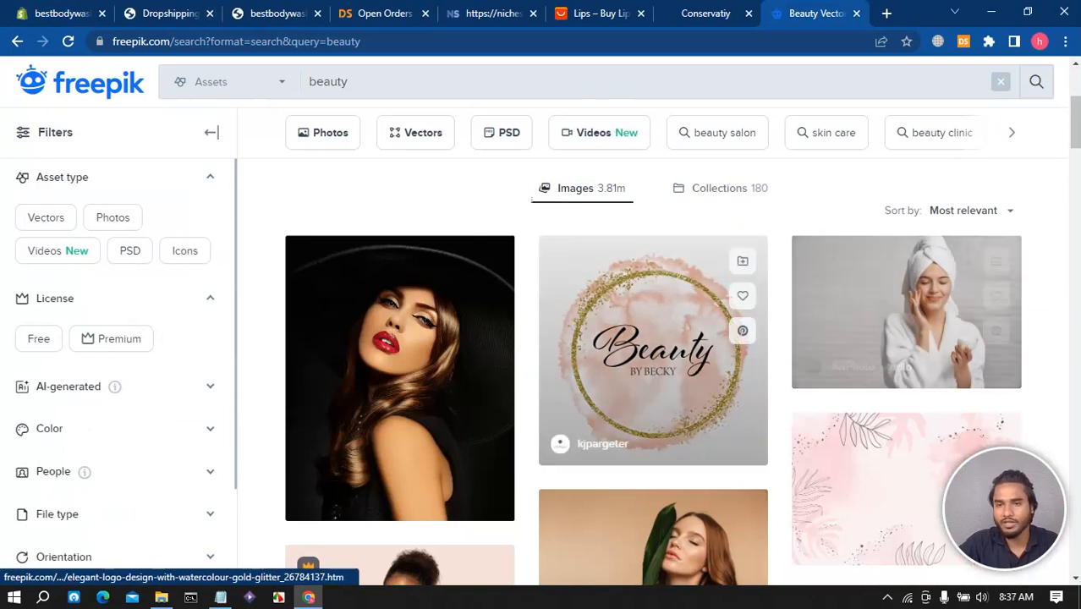
scroll(651, 355, down, 7)
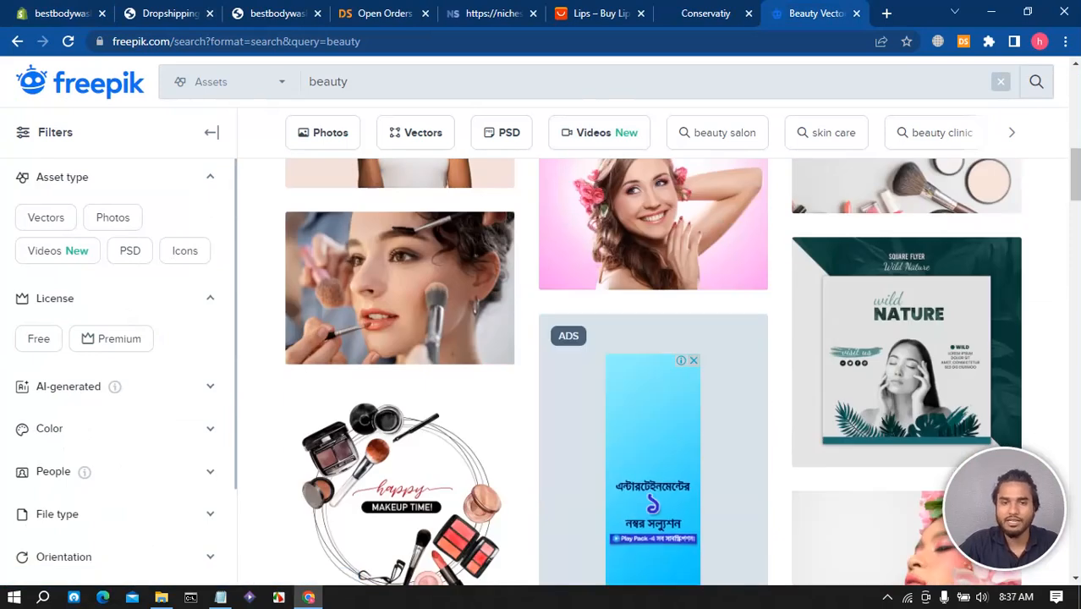
scroll(651, 372, down, 5)
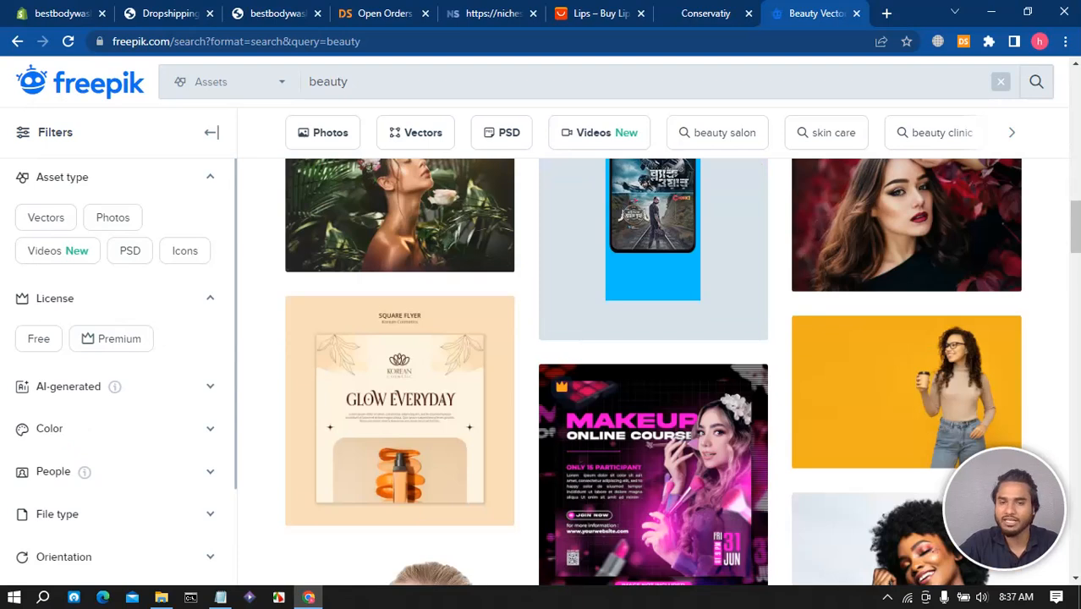
scroll(651, 372, down, 3)
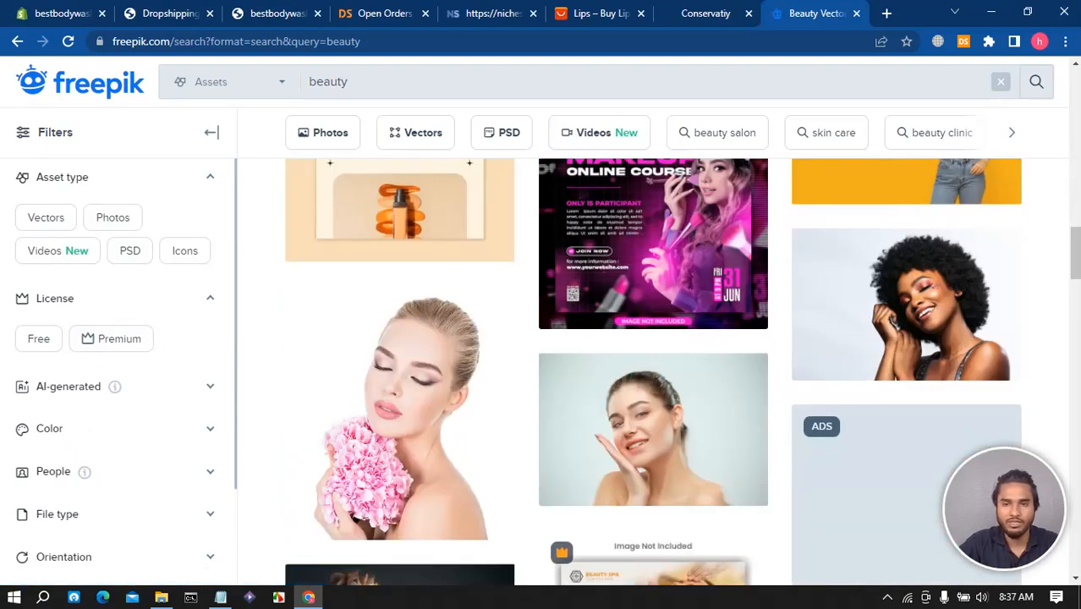
scroll(652, 372, down, 5)
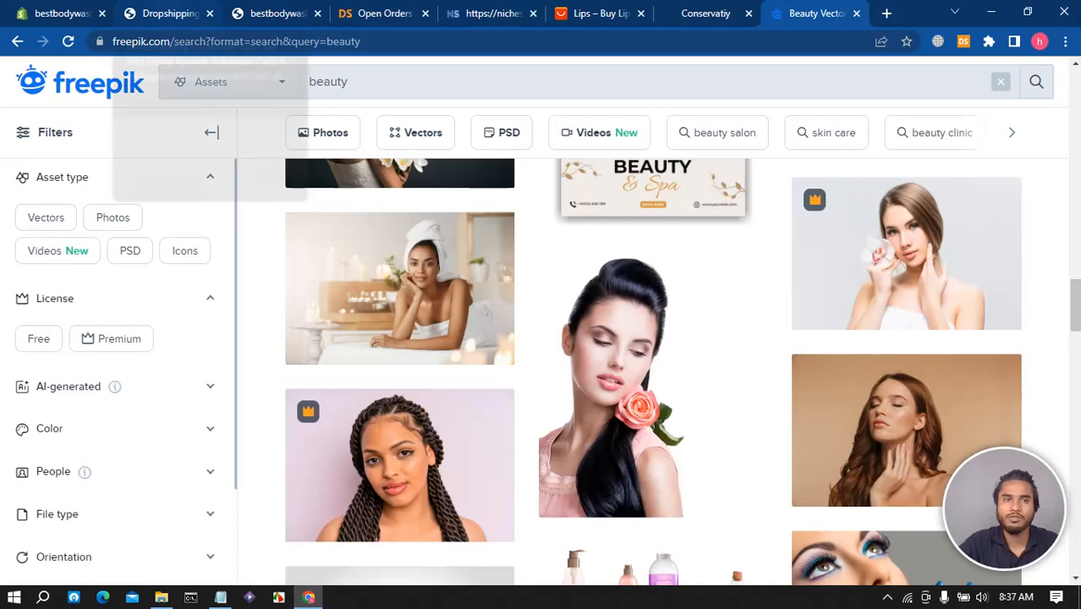
Back in the Shopify theme editor, apply the uploaded image as the banner background and clear the banner's description text
click(59, 13)
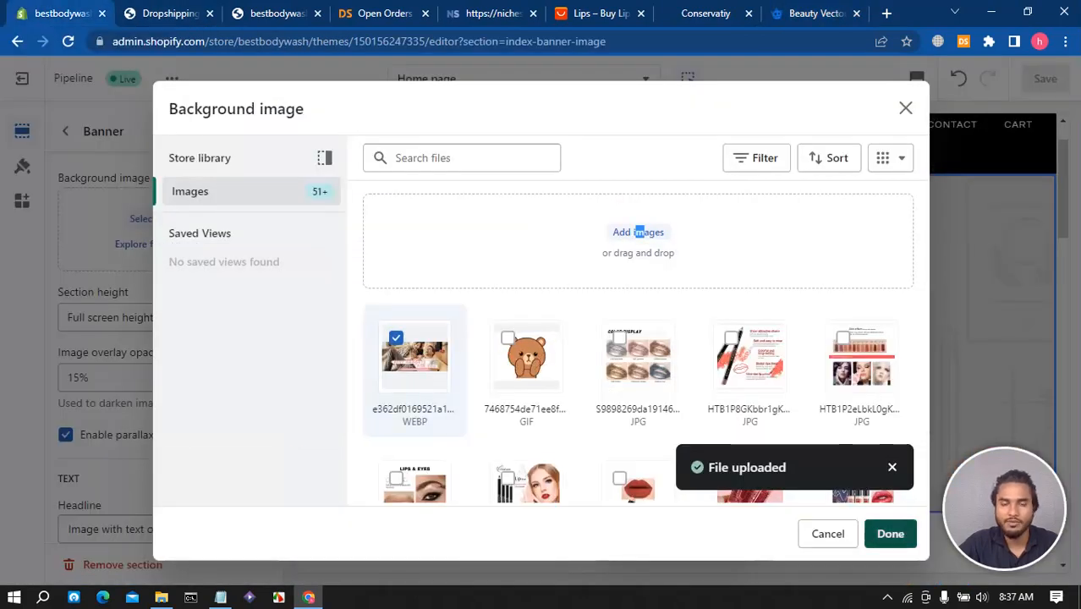
key(Escape)
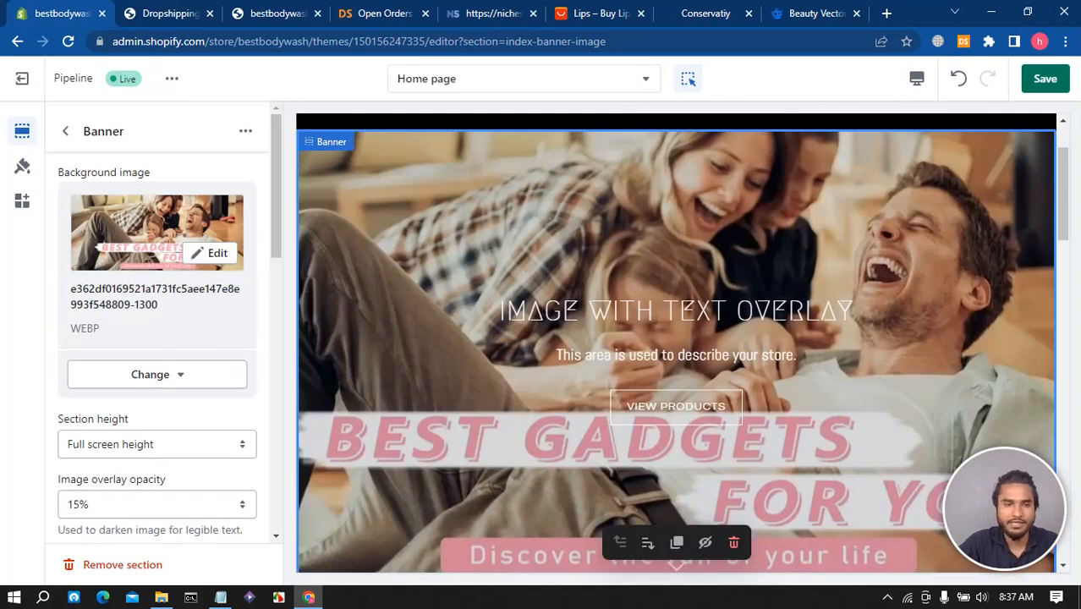
scroll(158, 338, down, 5)
drag(105, 201, 72, 185)
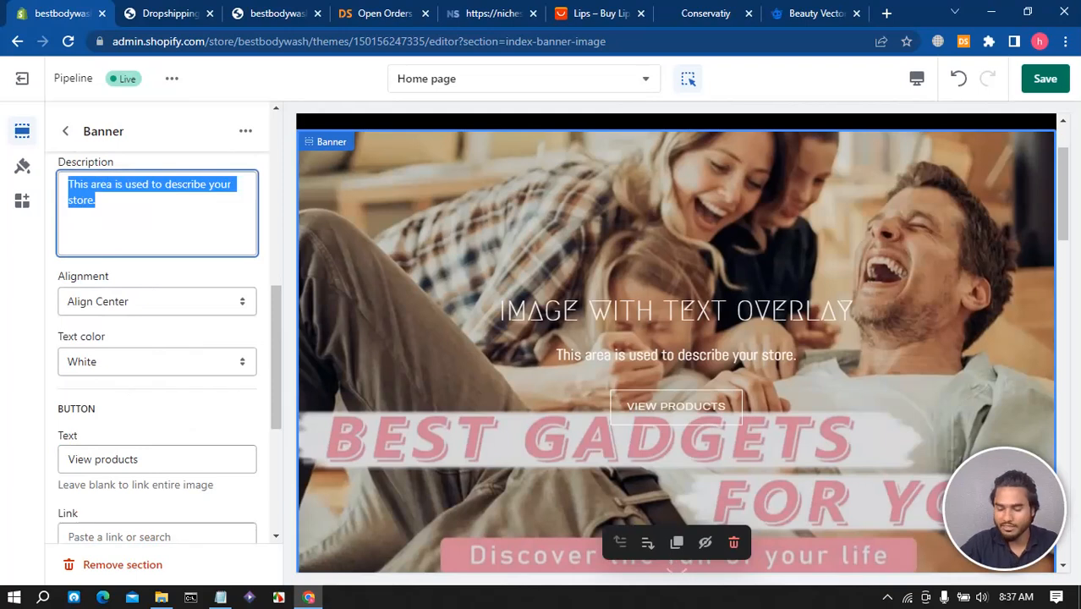
key(BackSpace)
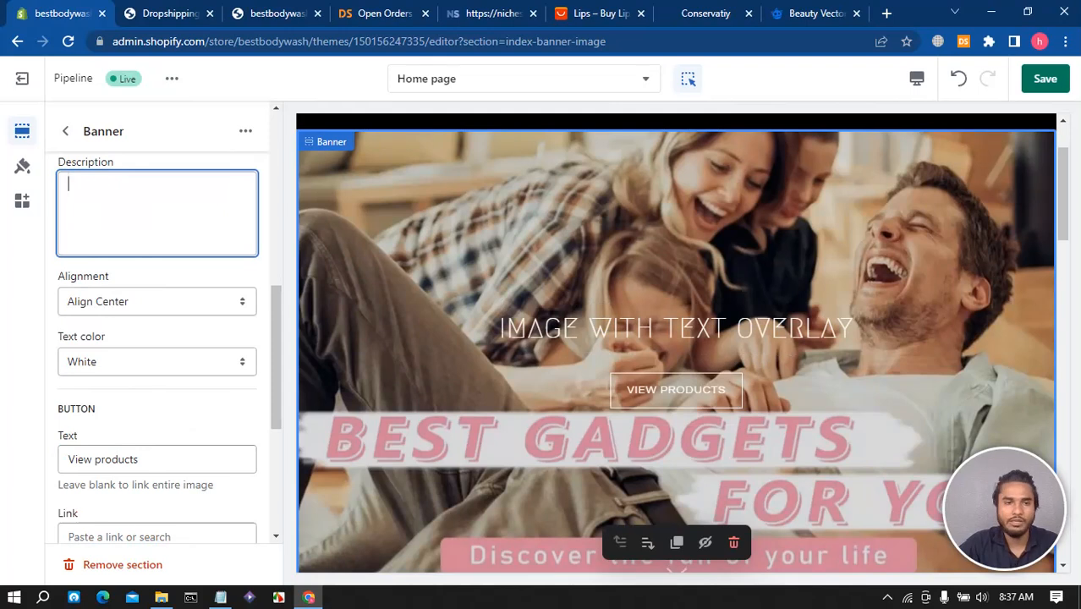
scroll(156, 338, up, 5)
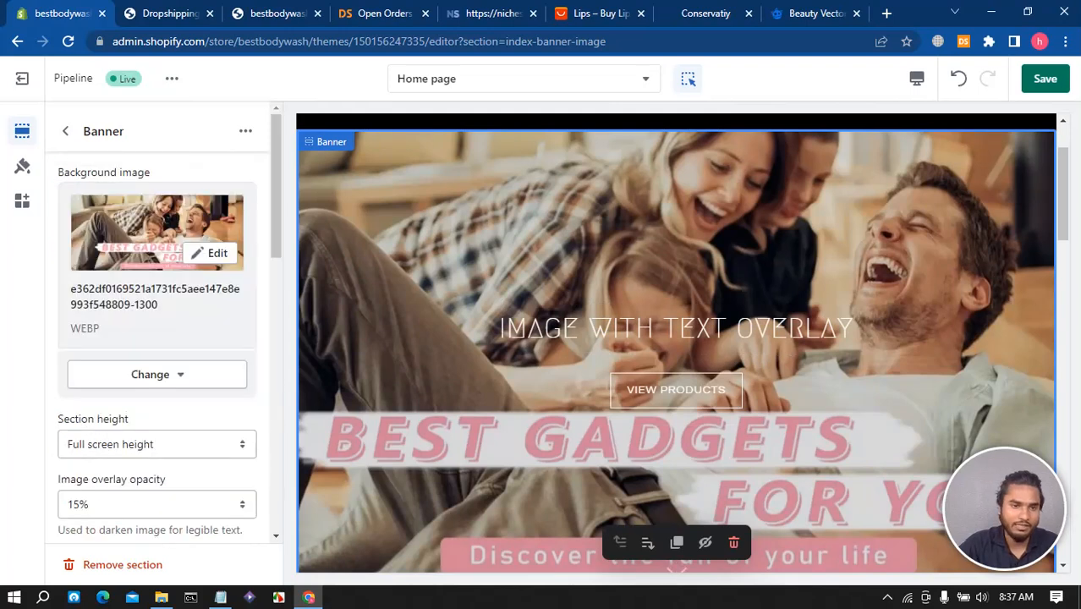
scroll(157, 338, down, 5)
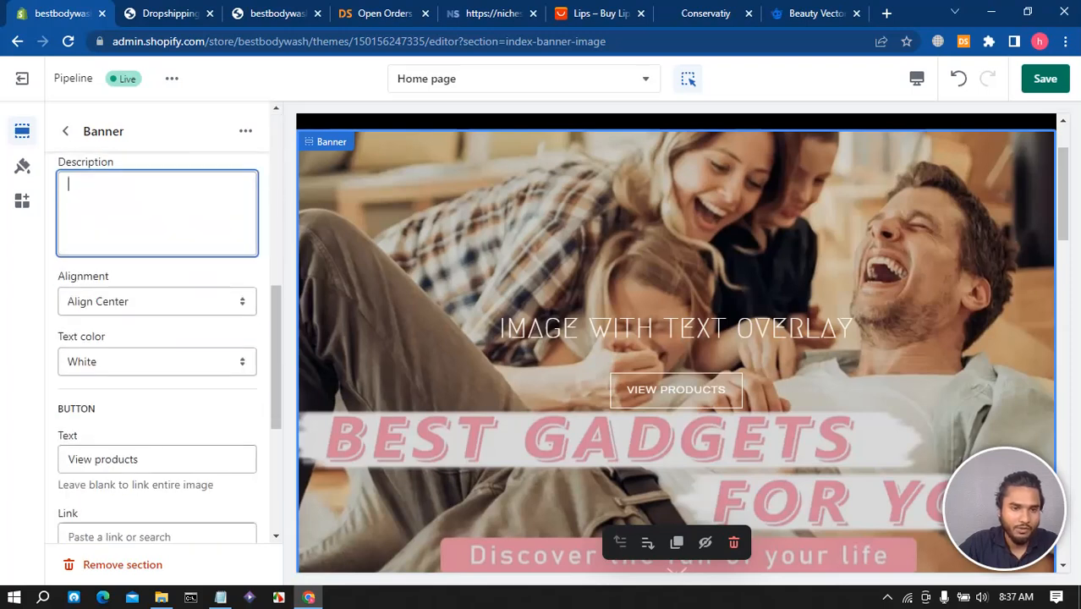
Clear the banner's button text so that the whole image acts as the link
scroll(167, 347, down, 3)
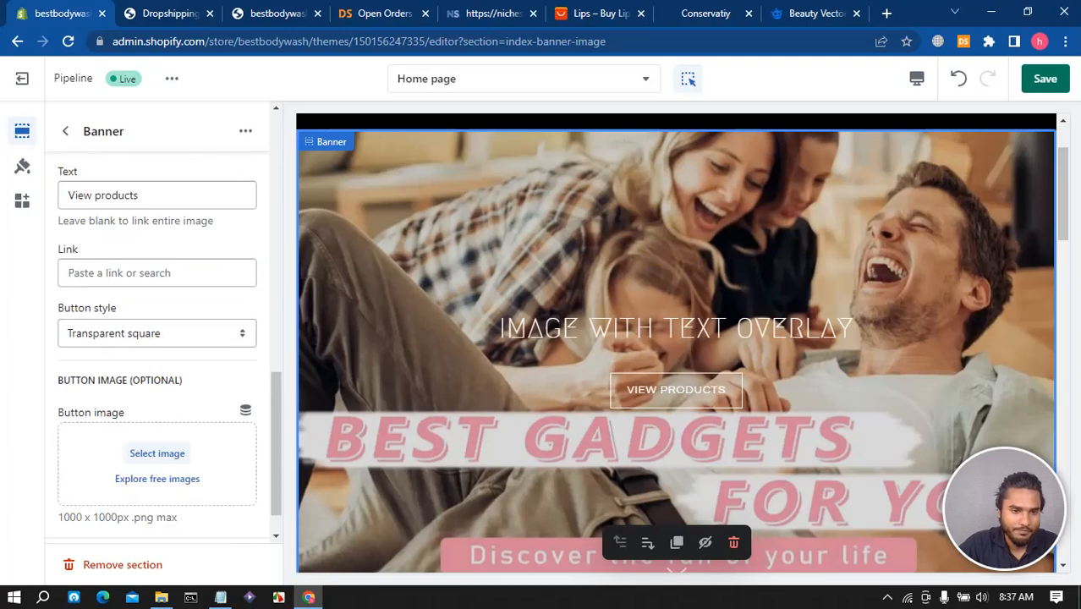
scroll(161, 339, down, 1)
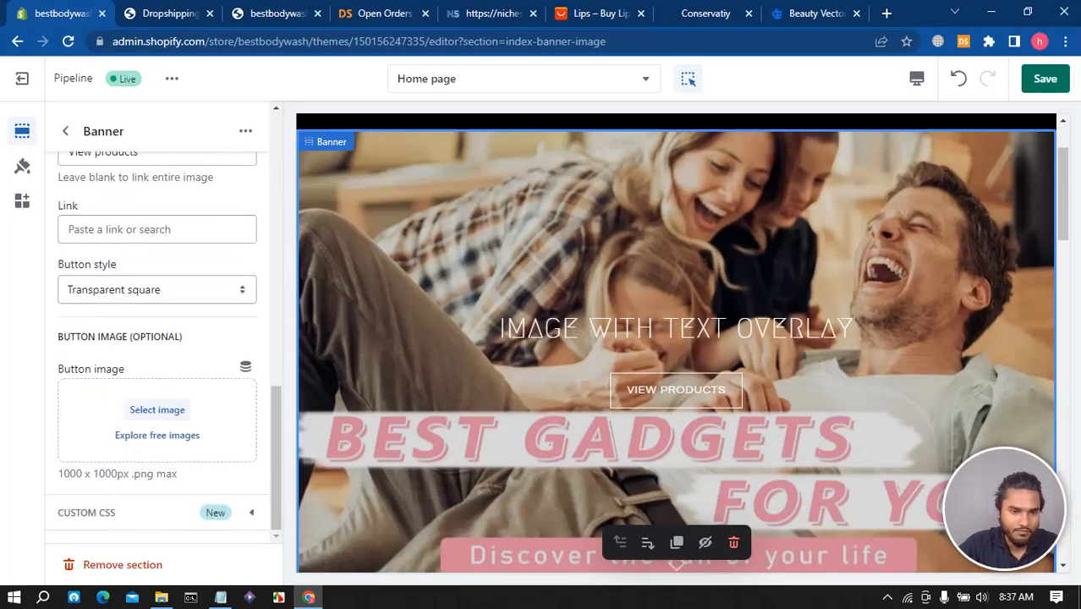
scroll(160, 338, up, 5)
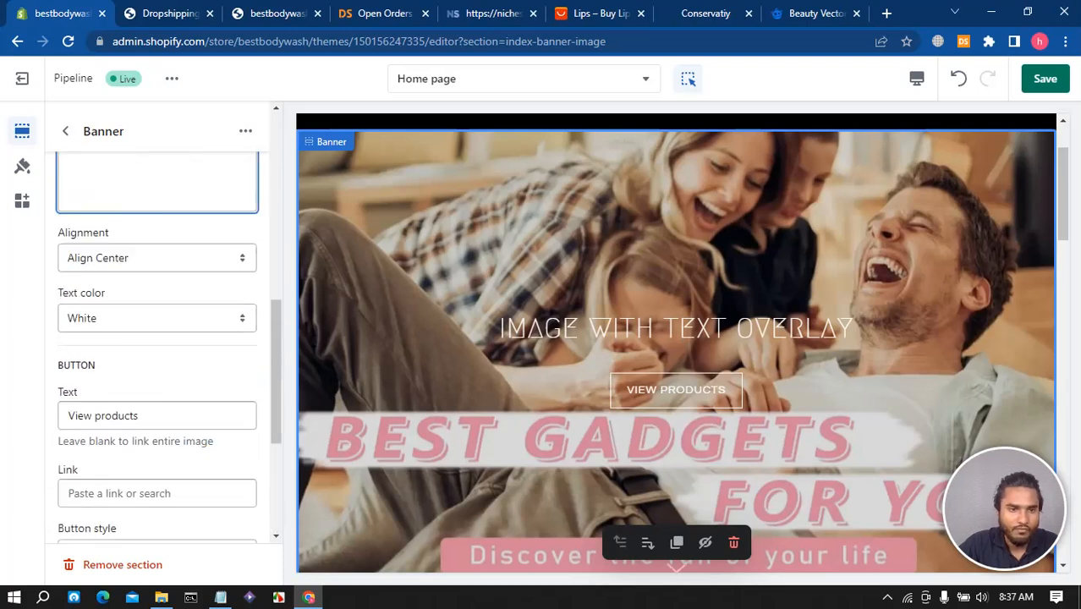
click(152, 416)
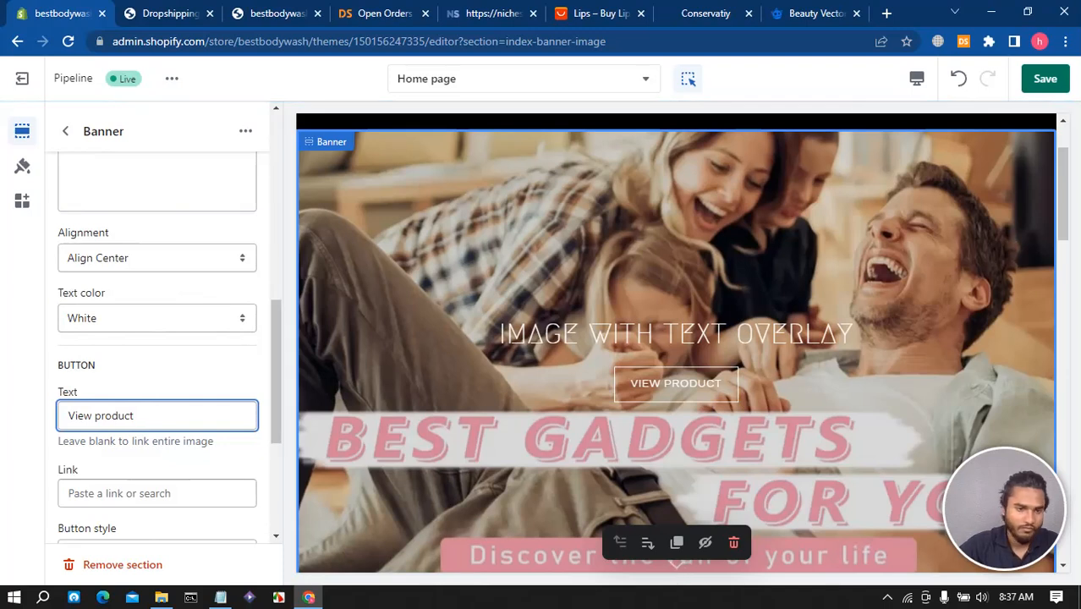
key(ctrl+a)
key(BackSpace)
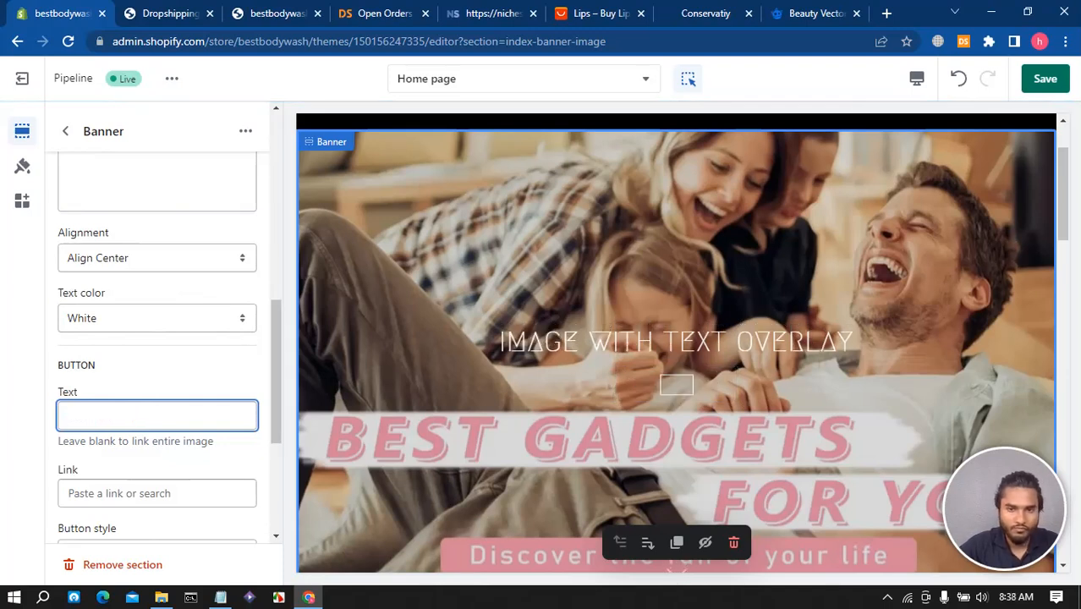
click(177, 365)
Clear the banner's headline text and save the theme
scroll(178, 366, up, 3)
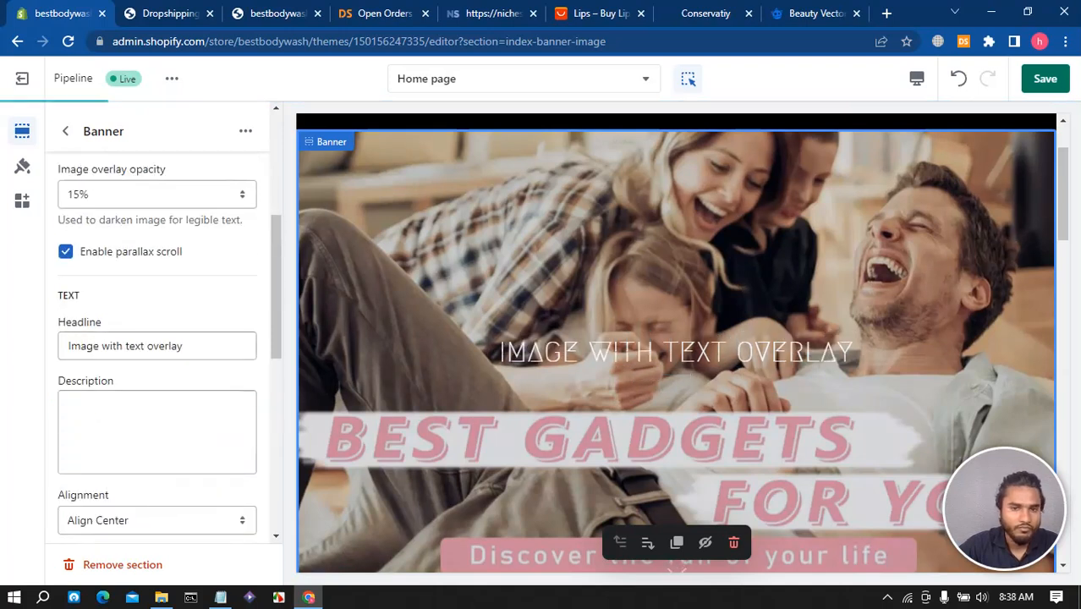
drag(194, 348, 66, 348)
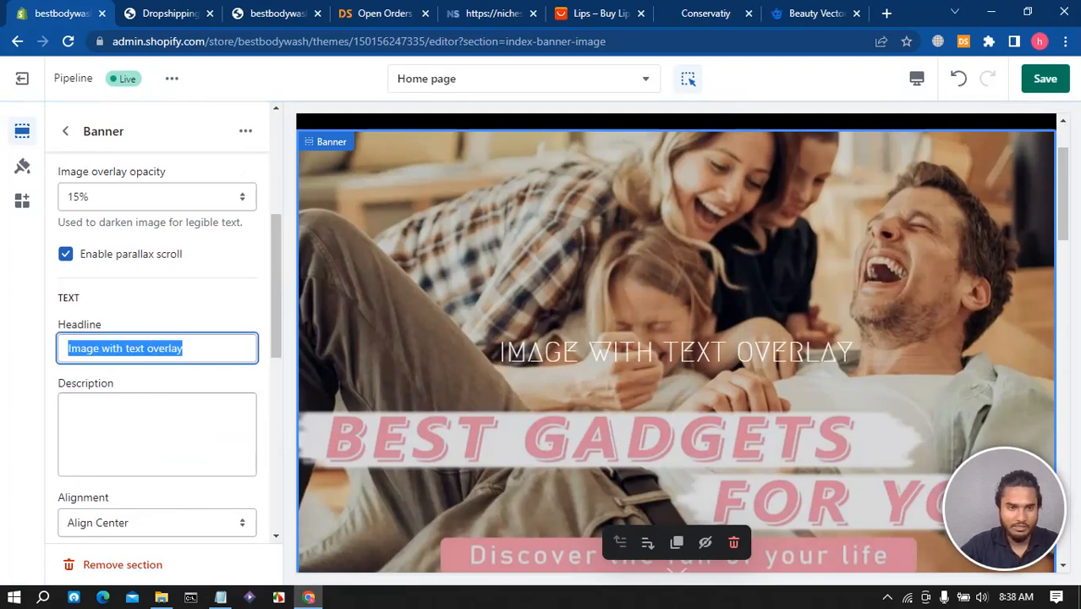
key(BackSpace)
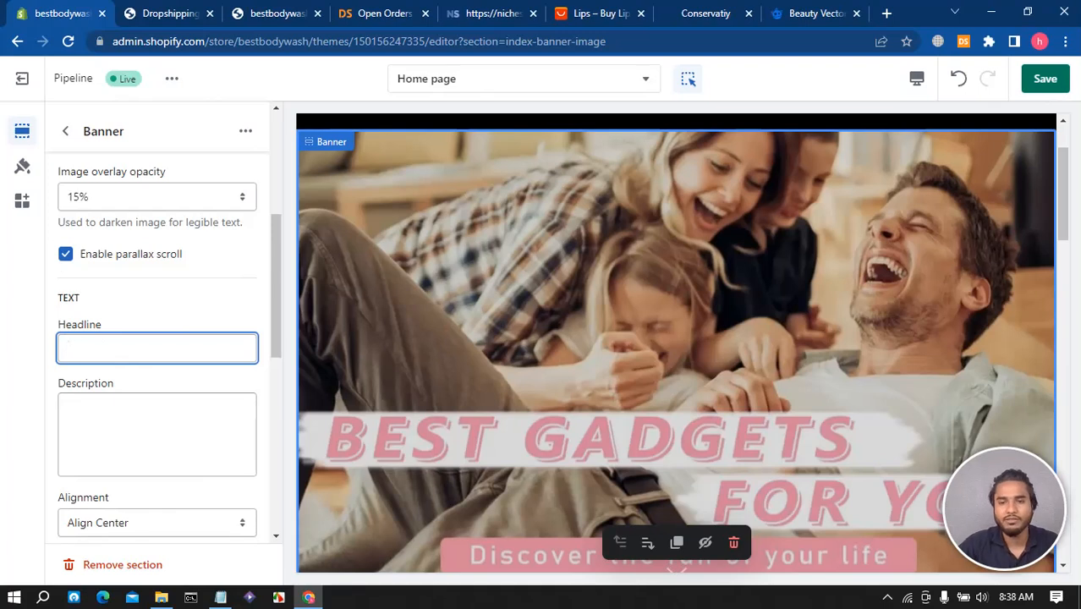
scroll(157, 338, down, 5)
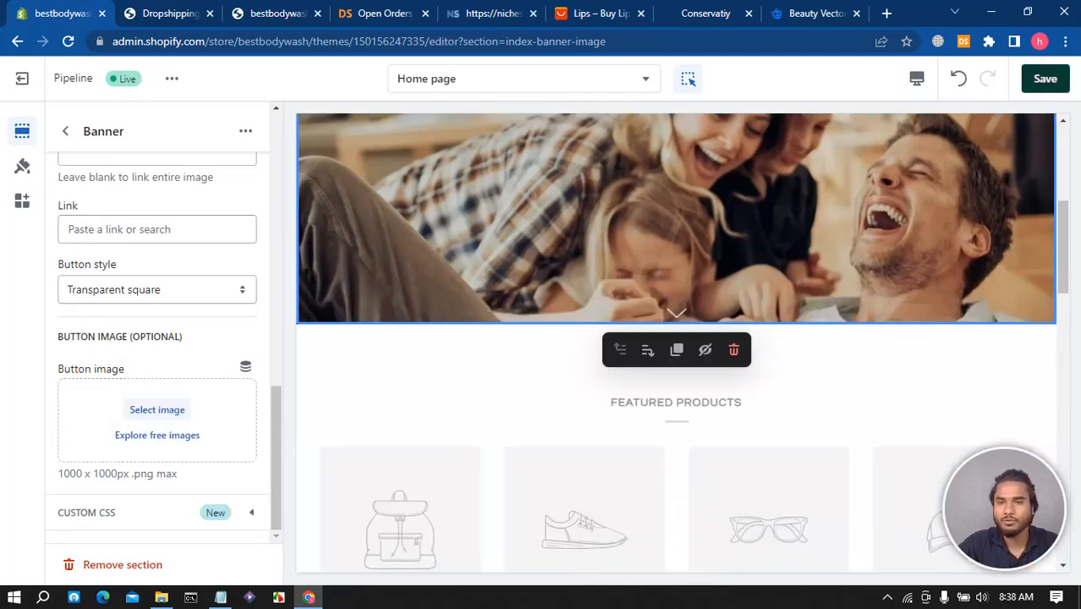
click(1044, 78)
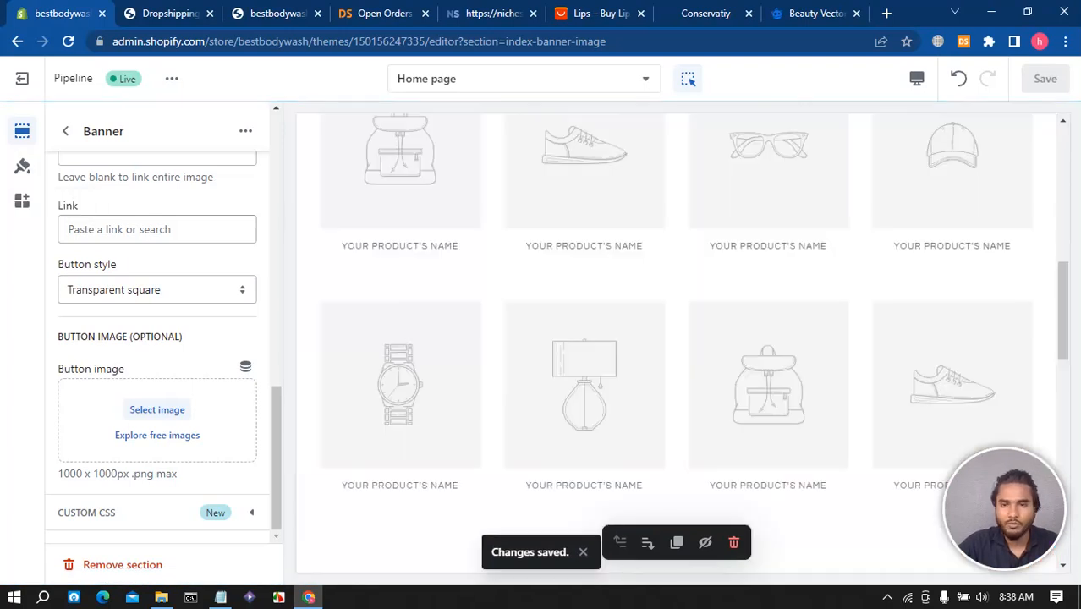
Find the Hot sale collection by searching "hot" and assign it to the home page's Featured collection section
scroll(677, 342, up, 3)
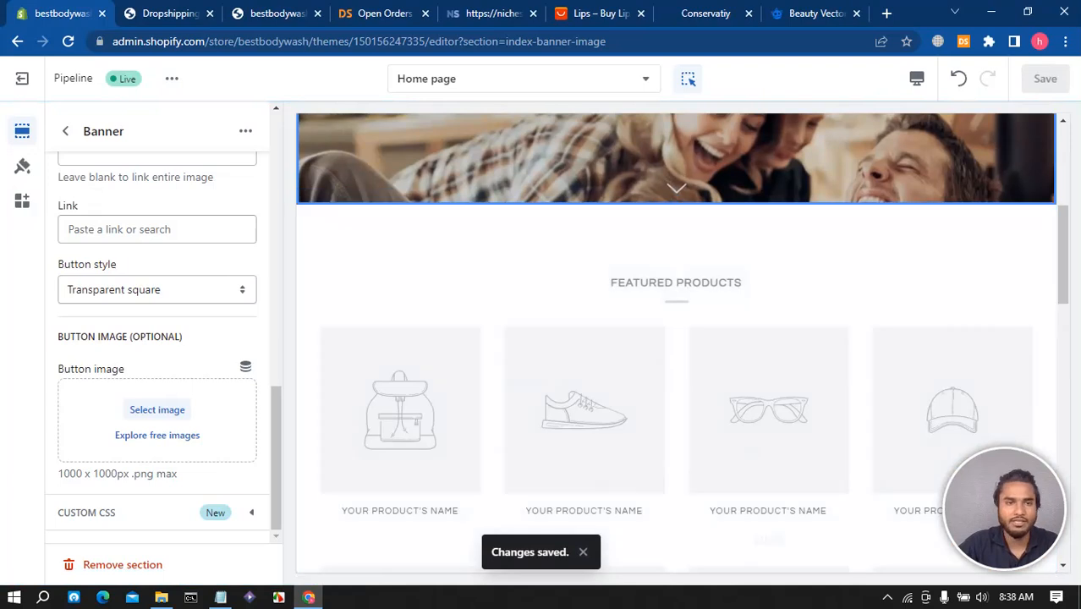
click(767, 423)
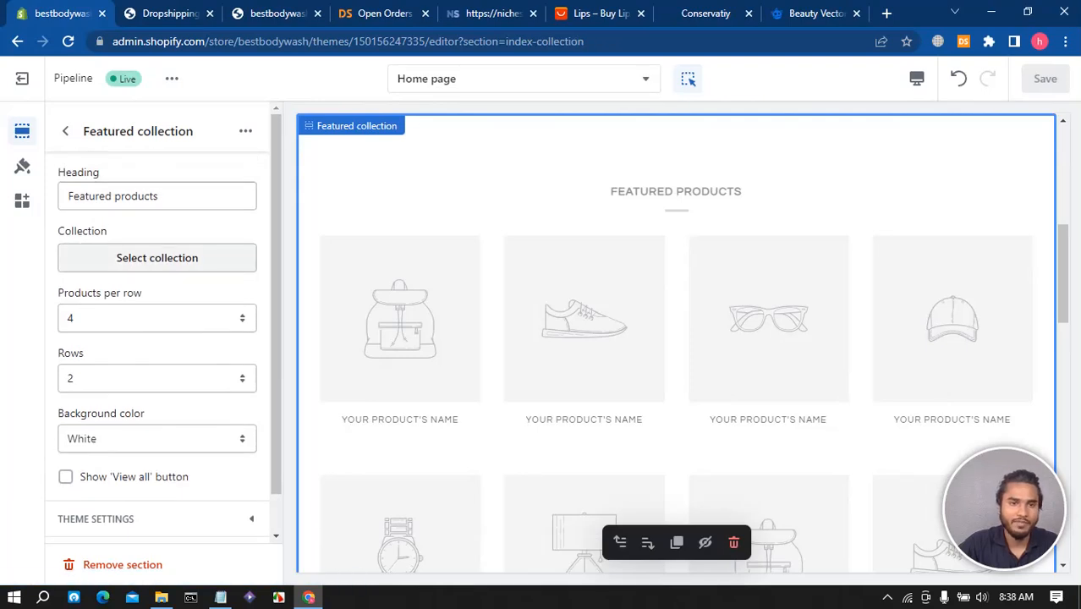
click(156, 257)
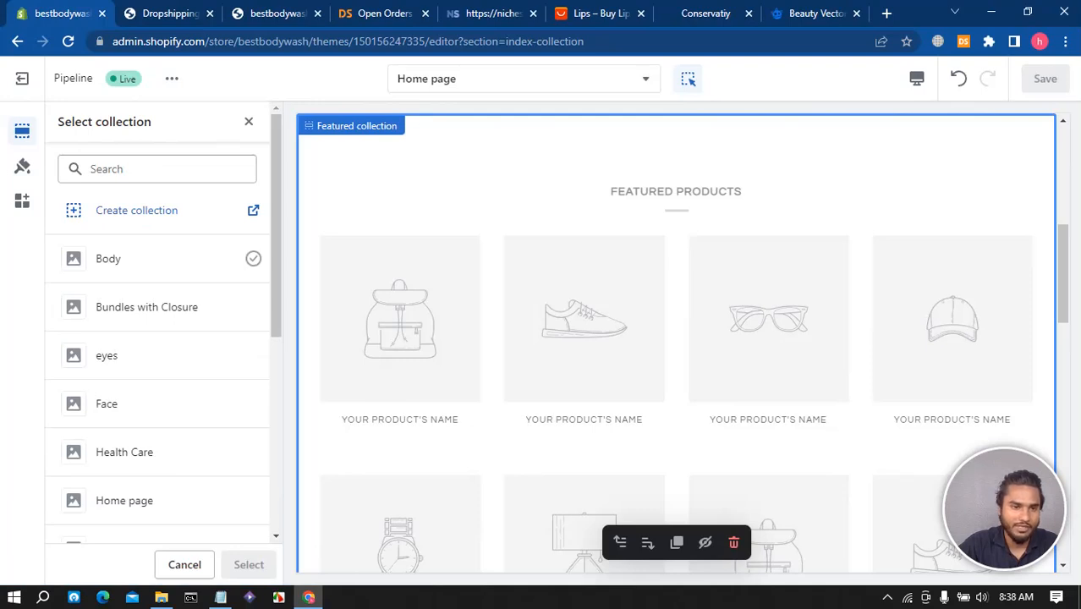
scroll(161, 254, down, 3)
scroll(161, 338, down, 2)
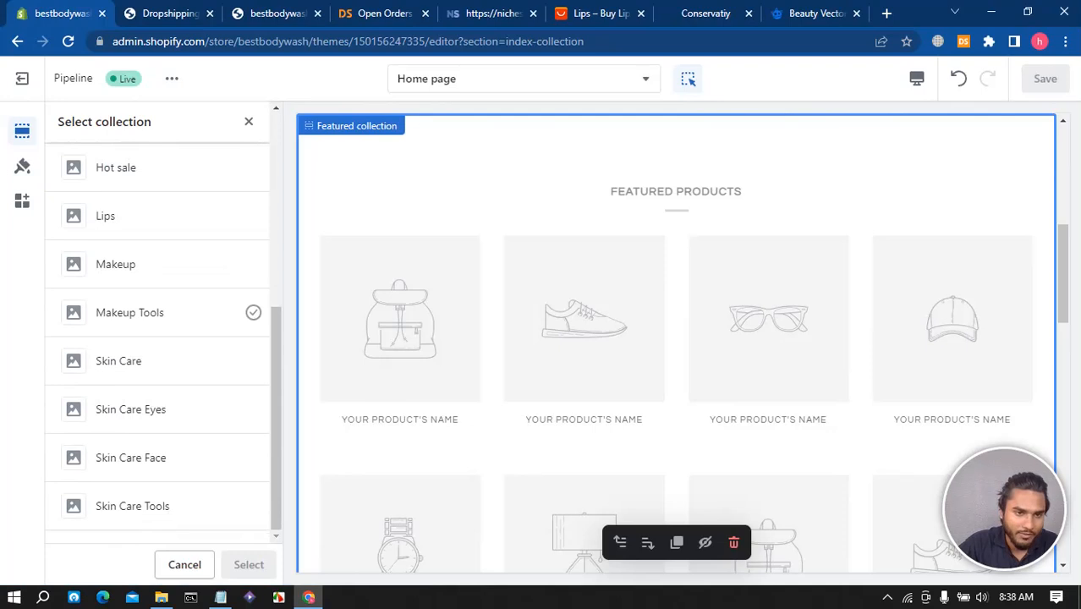
scroll(157, 338, up, 5)
scroll(161, 307, down, 5)
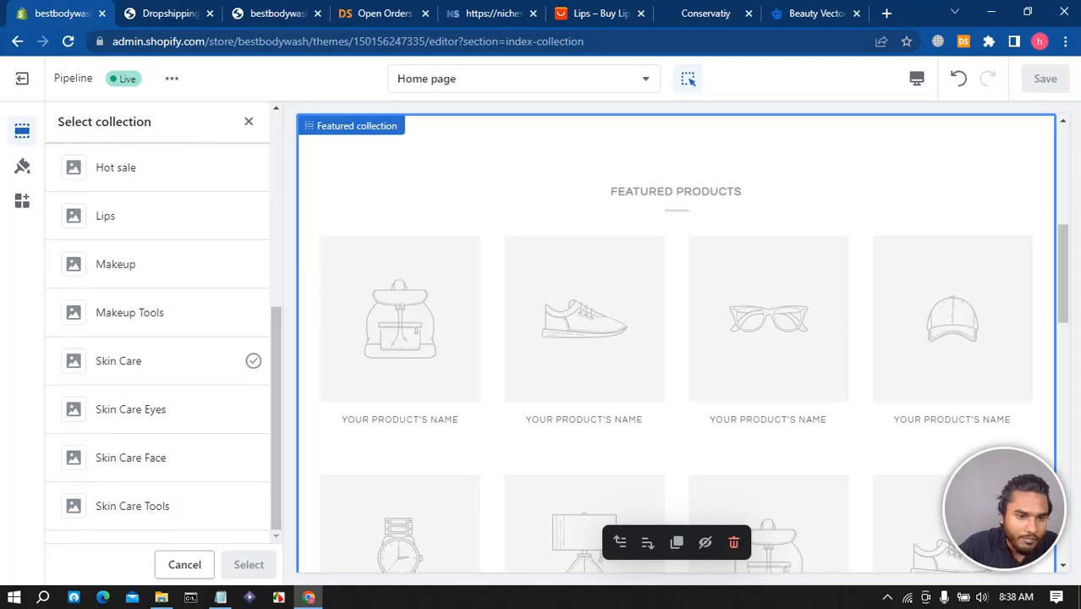
scroll(253, 360, up, 5)
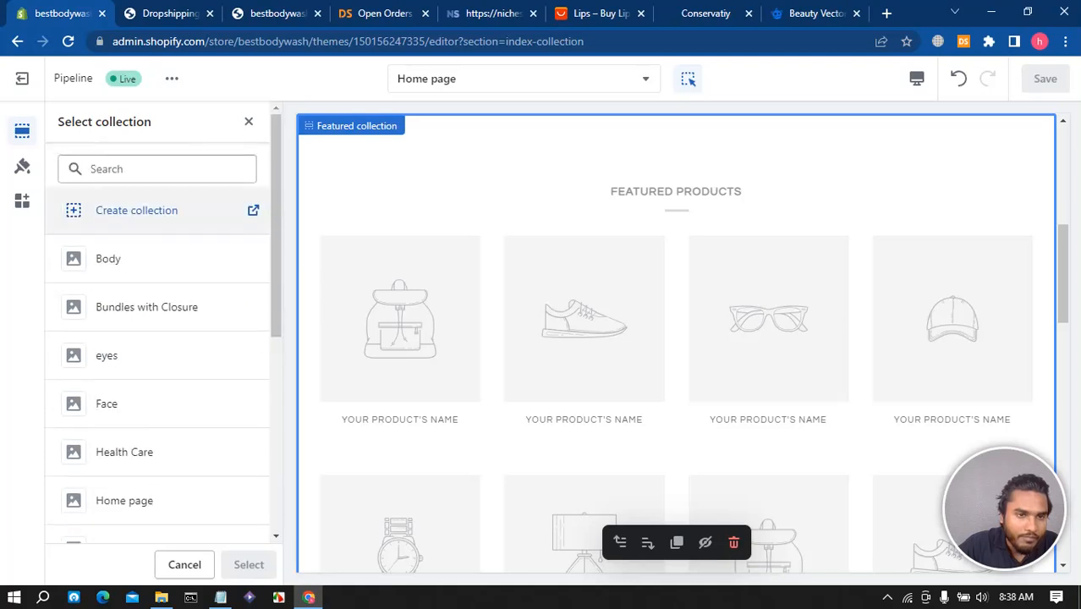
click(158, 169)
text(hot)
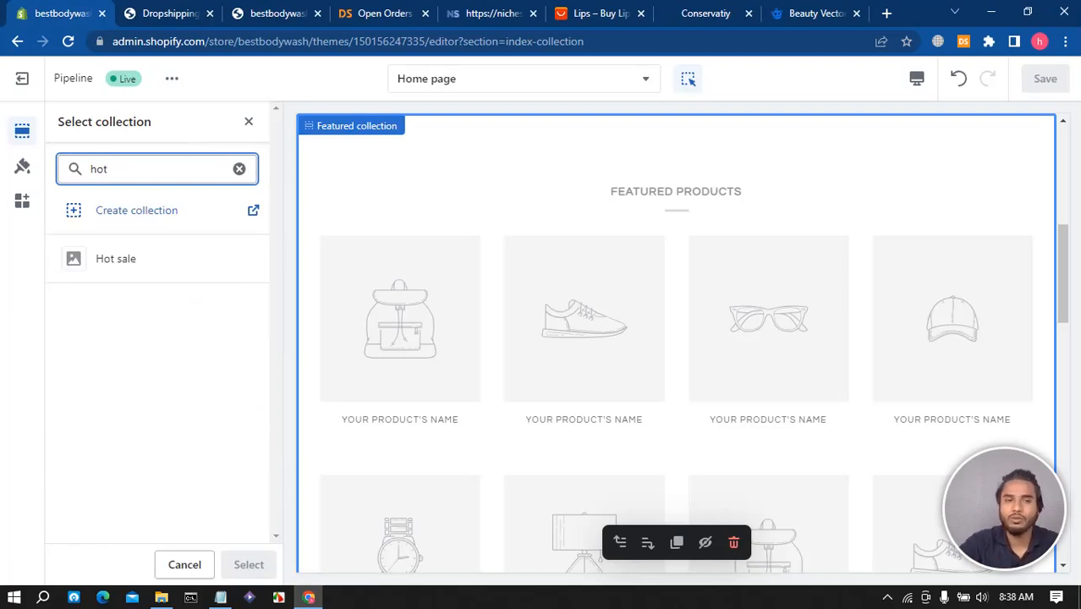
click(157, 259)
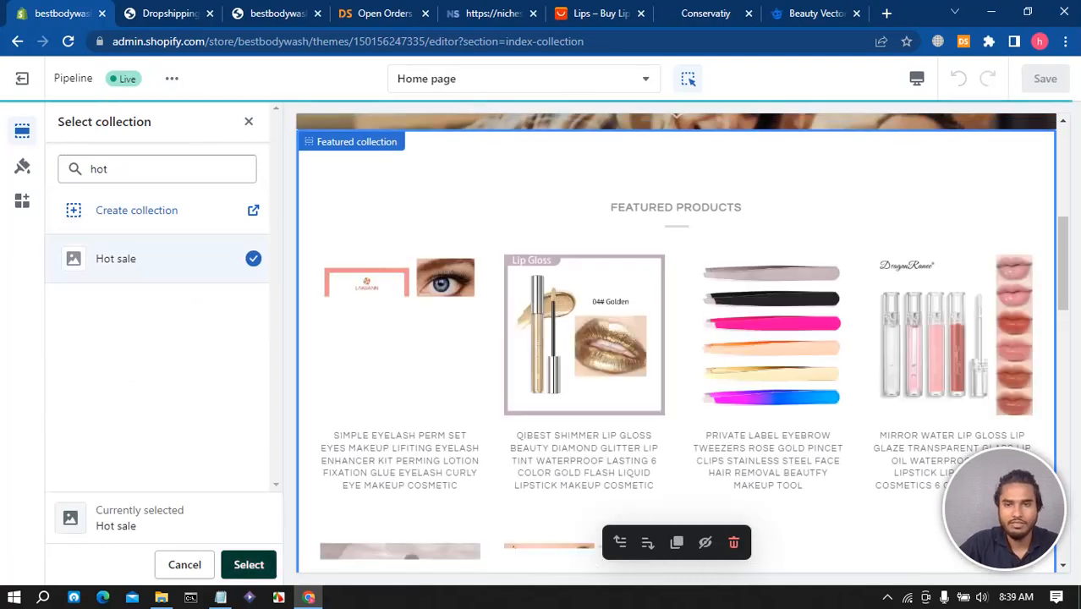
click(248, 564)
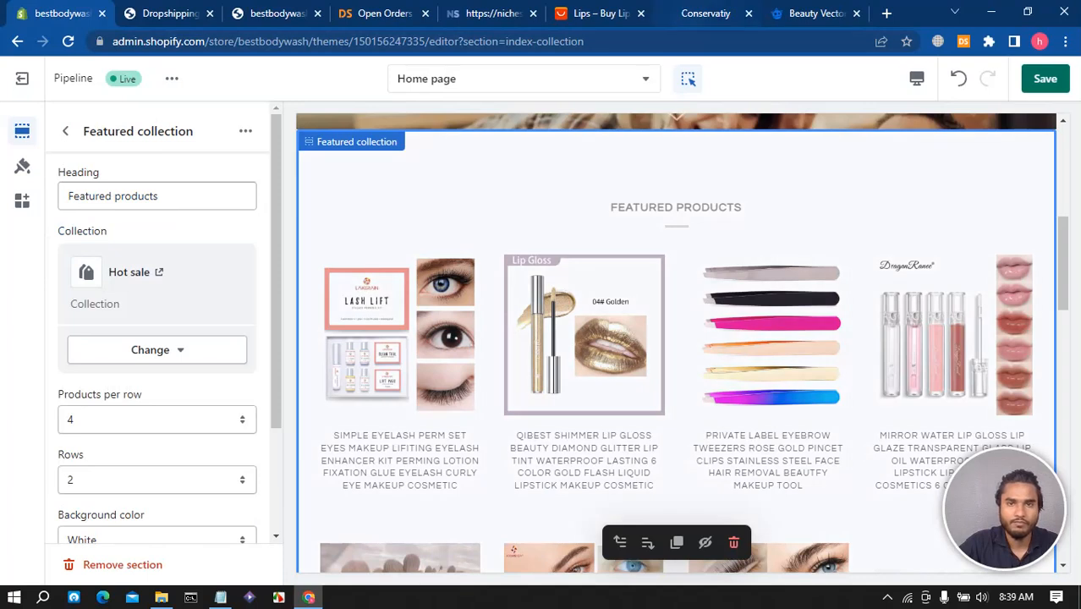
Switch to the Conservatiy store and copy its "Hot sale" section heading
click(706, 12)
scroll(406, 296, down, 5)
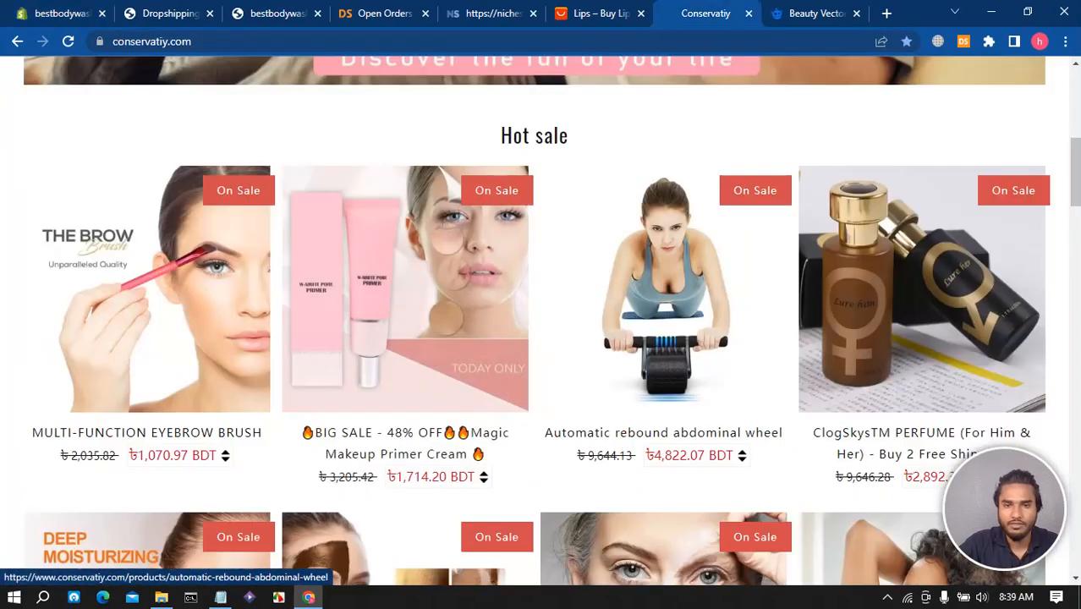
drag(572, 137, 499, 136)
key(ctrl+c)
right_click(517, 133)
click(542, 145)
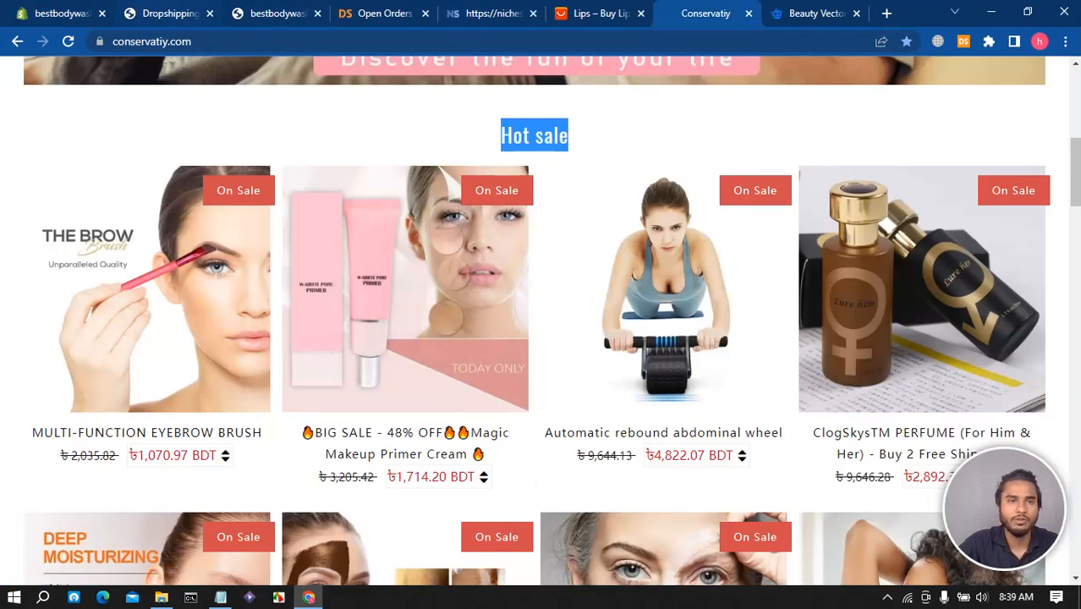
Back in the Shopify theme editor, replace the Featured collection heading with the copied "Hot sale" and save the theme
click(52, 14)
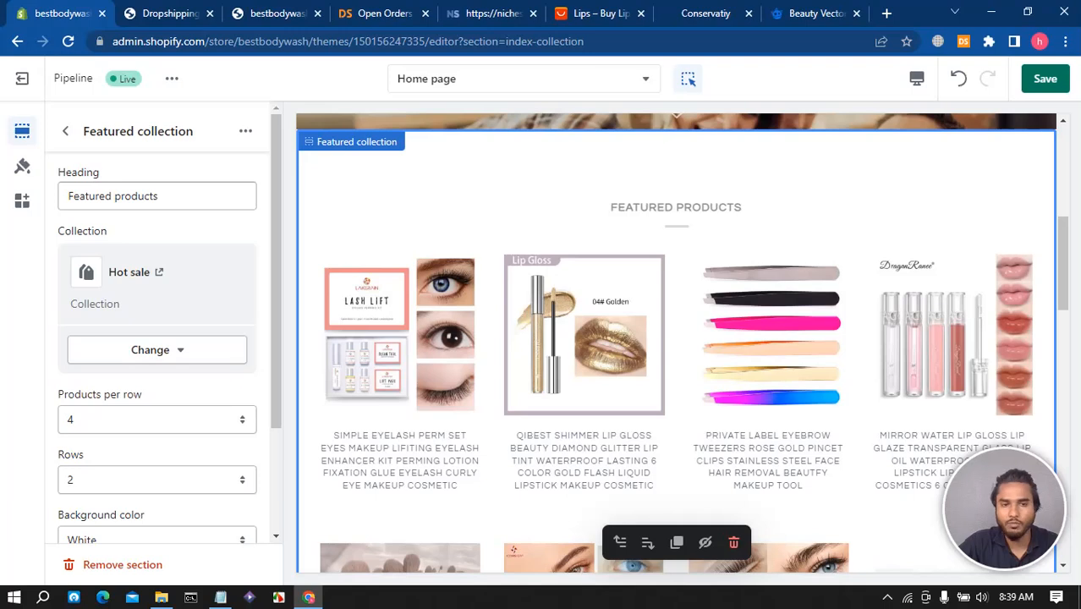
triple_click(152, 196)
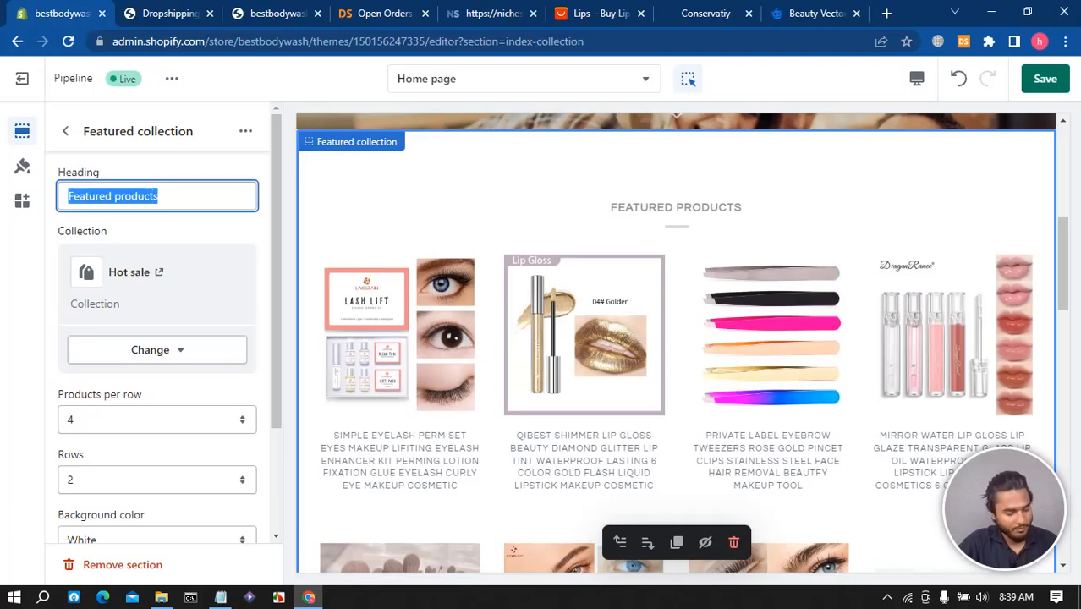
key(ctrl+v)
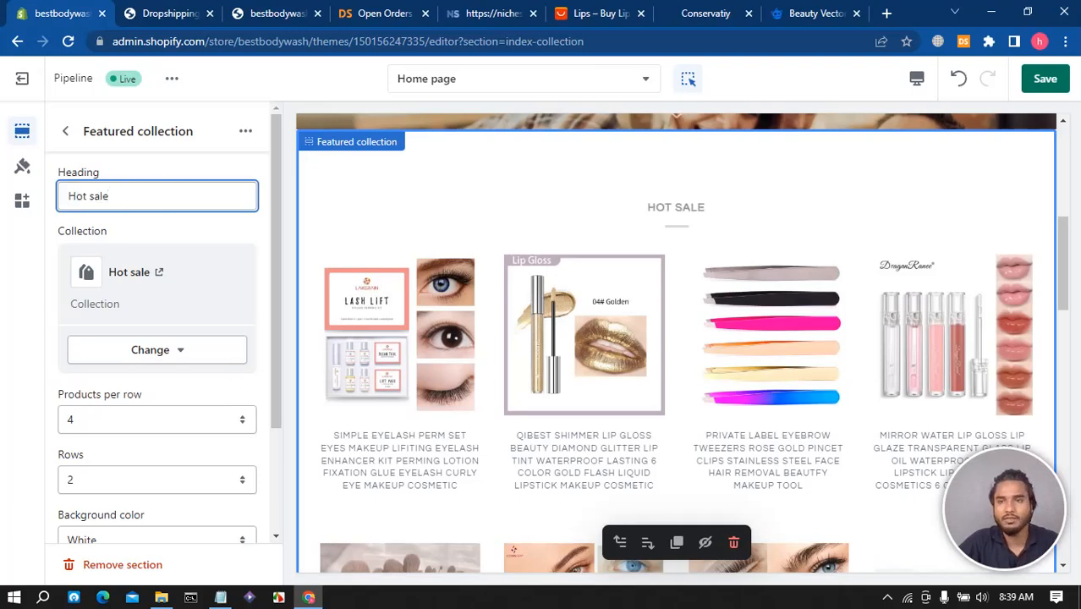
click(1045, 78)
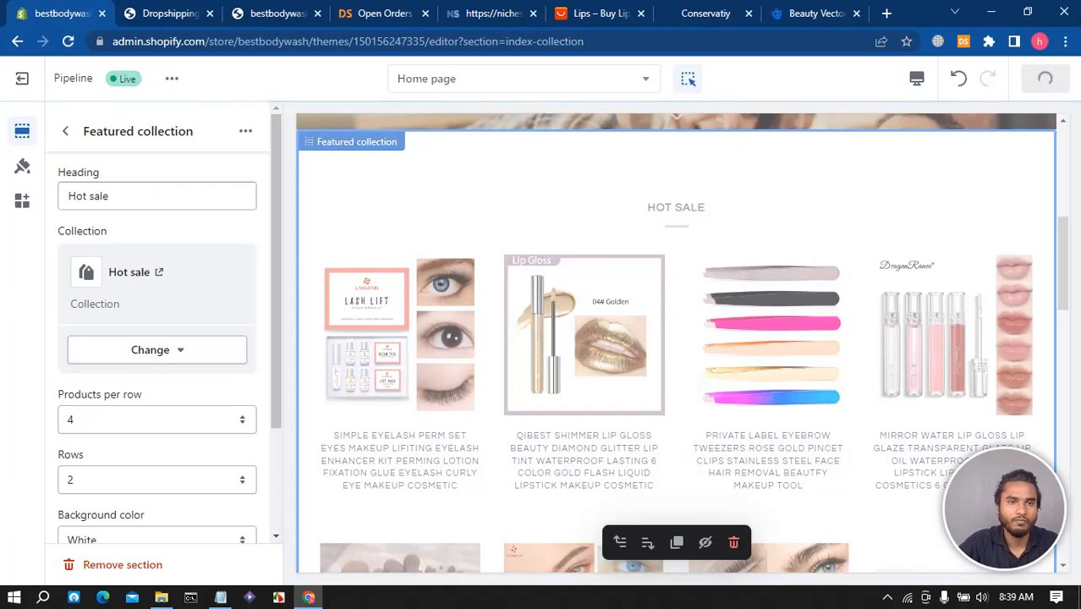
View the live storefront and examine its header, banner, product section and the featured video area below
click(172, 78)
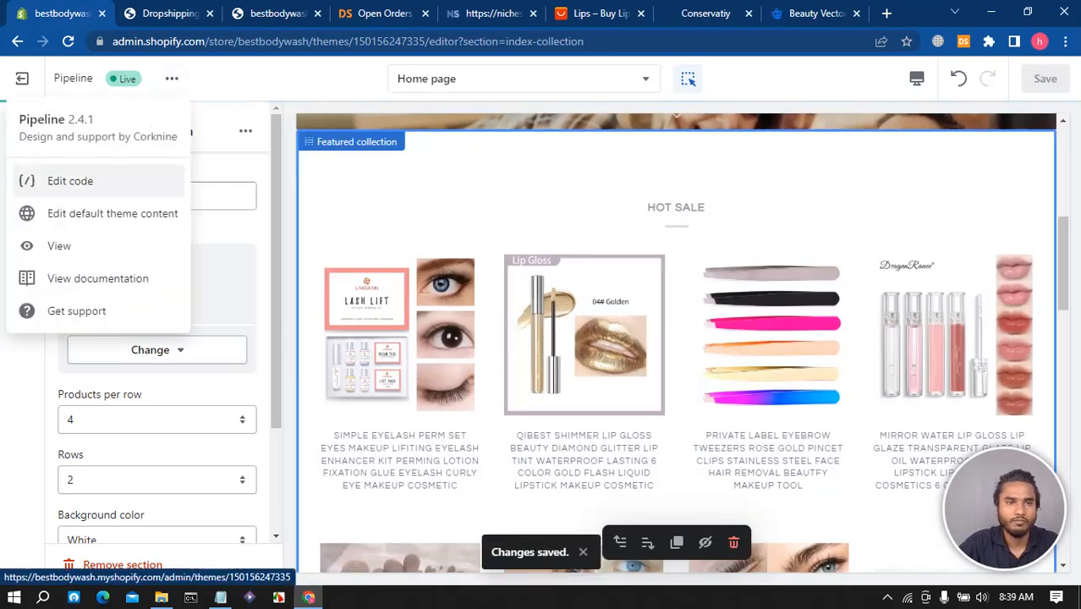
click(59, 245)
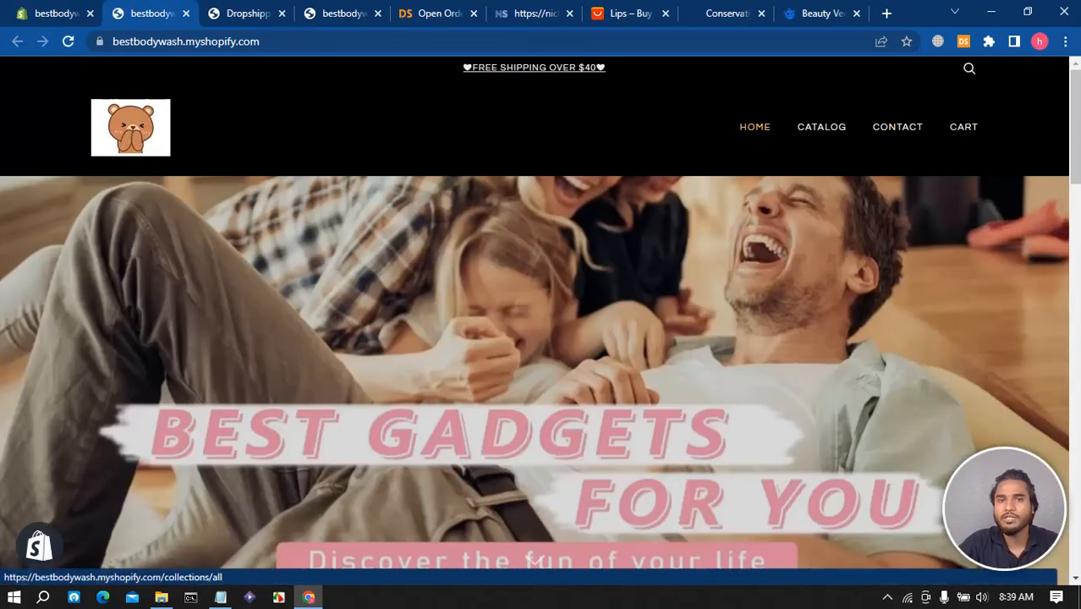
scroll(541, 338, down, 10)
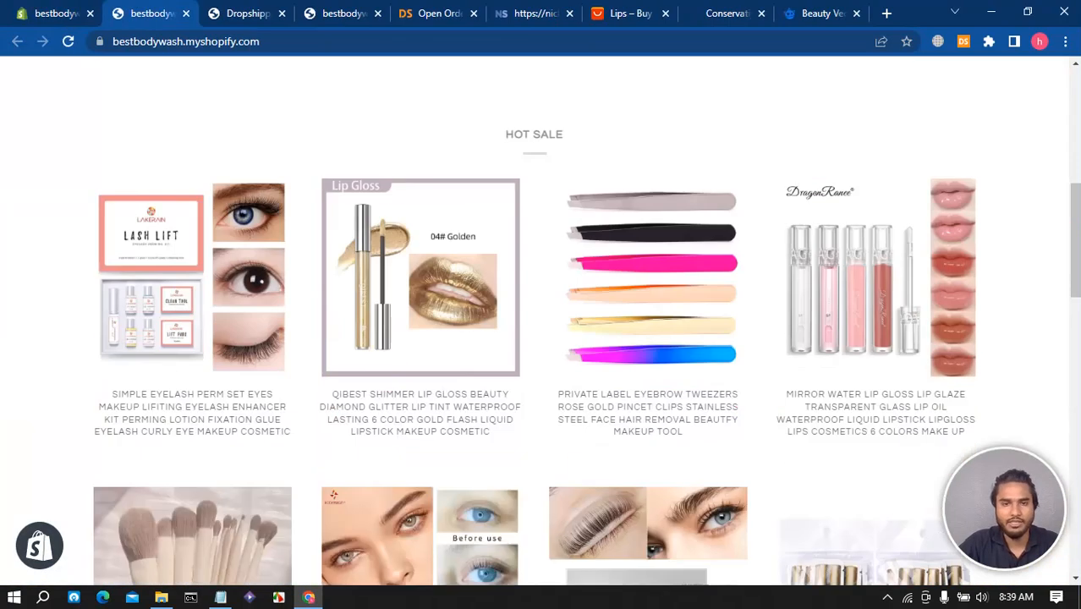
scroll(541, 338, up, 10)
scroll(535, 568, down, 10)
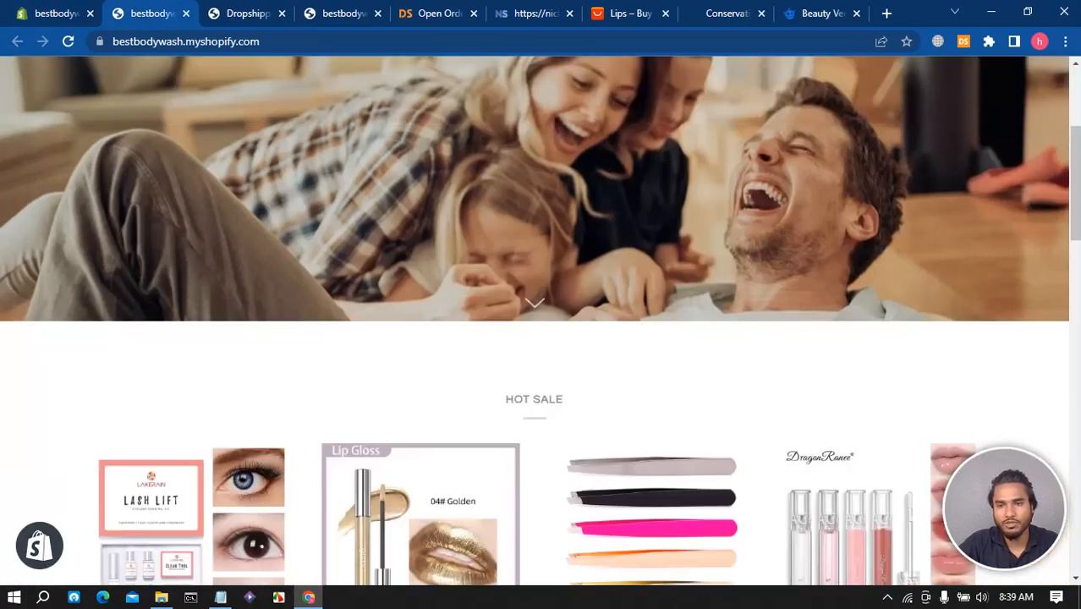
scroll(541, 338, up, 10)
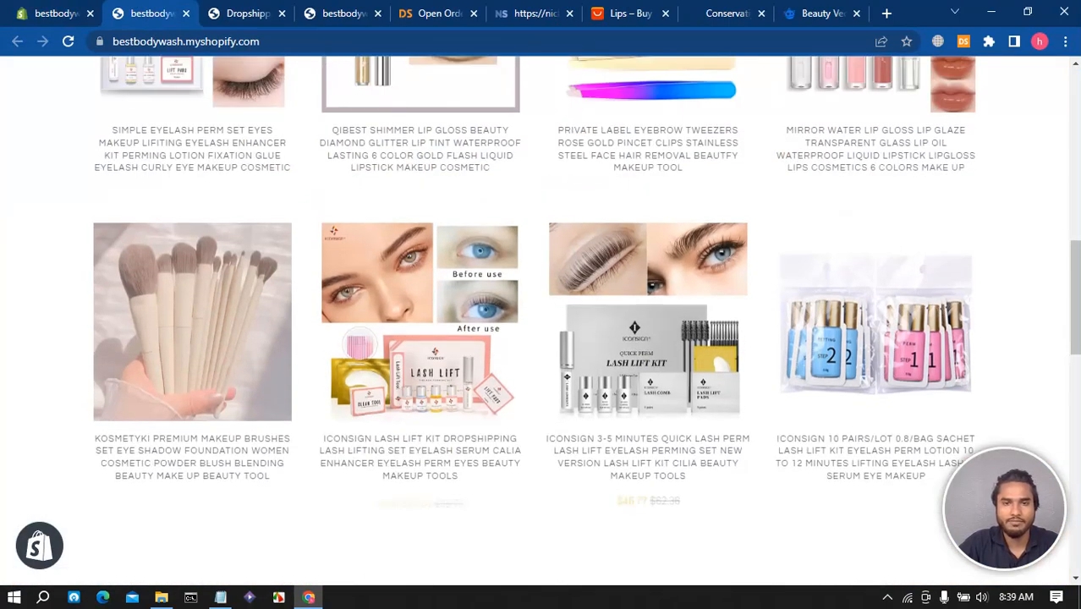
scroll(541, 338, down, 3)
scroll(541, 338, down, 6)
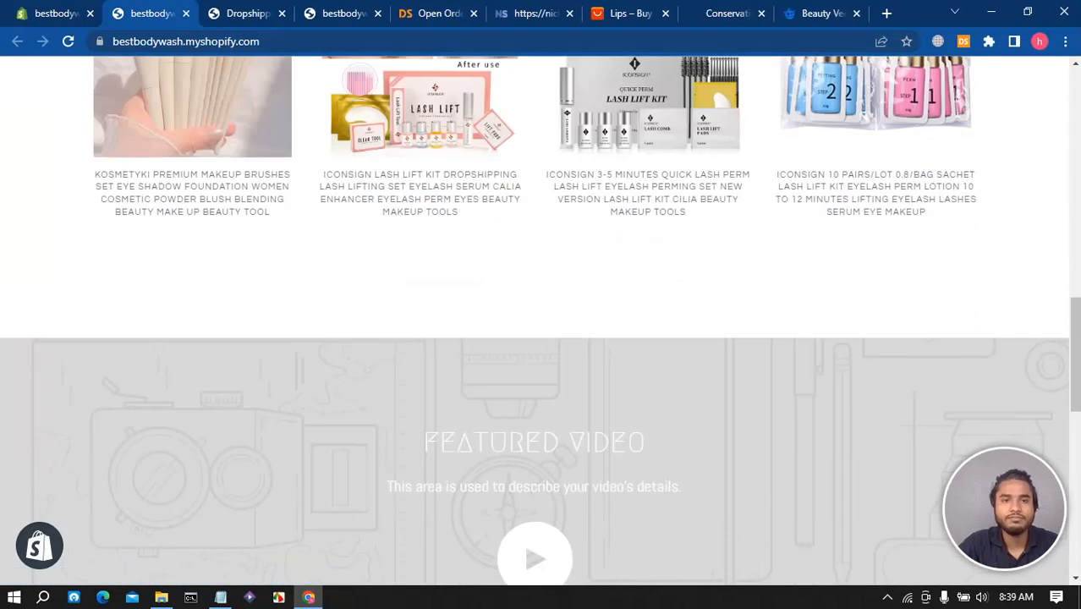
Return to the Shopify theme editor and enable the 'View all' button for the Hot sale Featured collection section
click(54, 13)
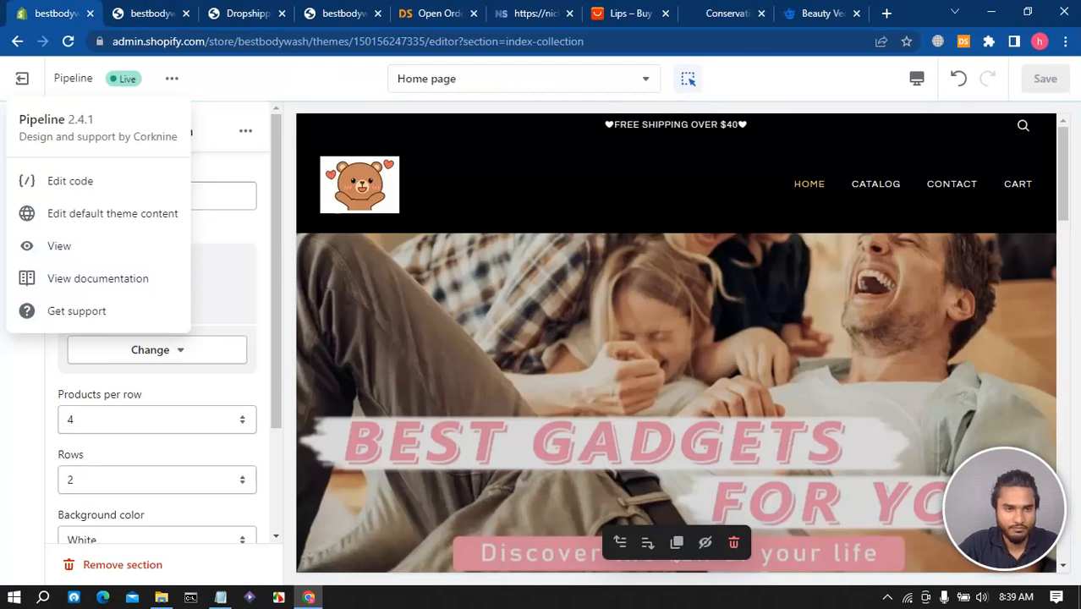
scroll(473, 355, down, 13)
scroll(744, 363, up, 5)
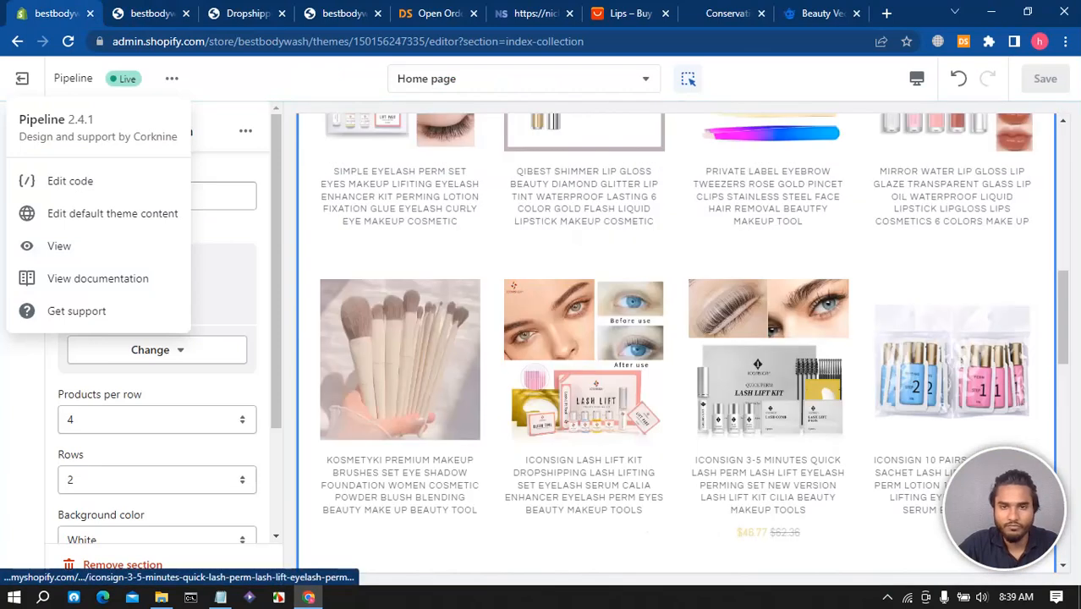
click(678, 338)
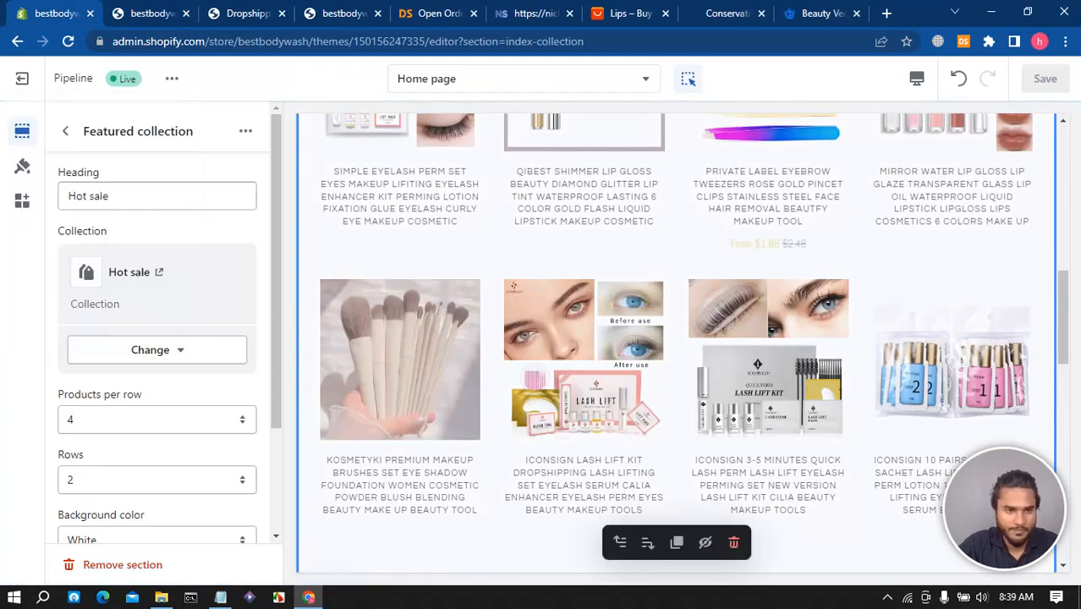
scroll(157, 338, down, 2)
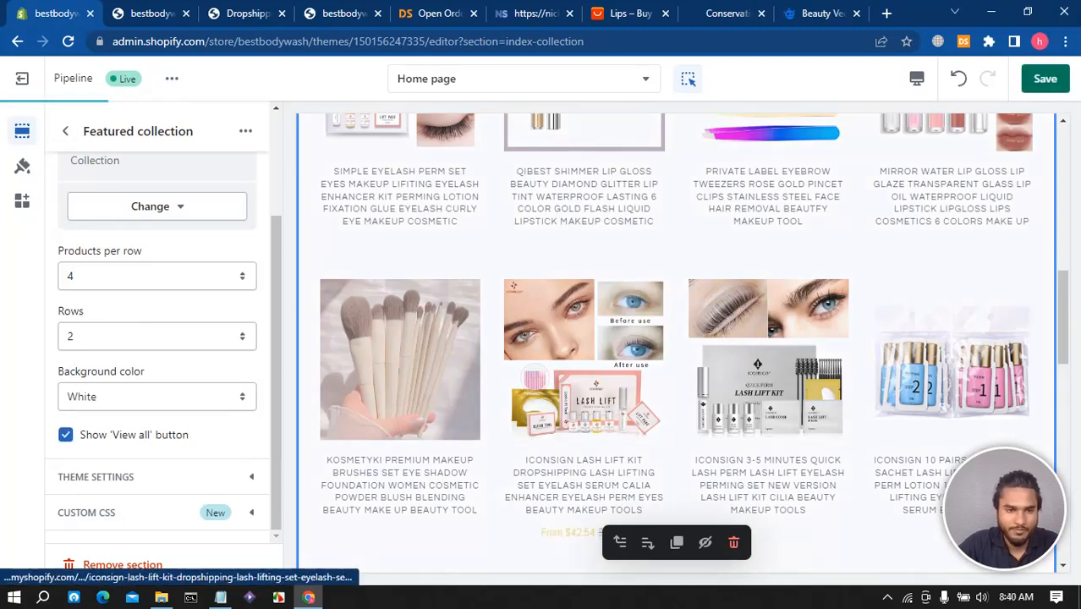
Check the 'View all' button beneath the Hot sale products, and compare it with the one on the Conservatiy store
scroll(584, 381, up, 2)
scroll(583, 507, up, 2)
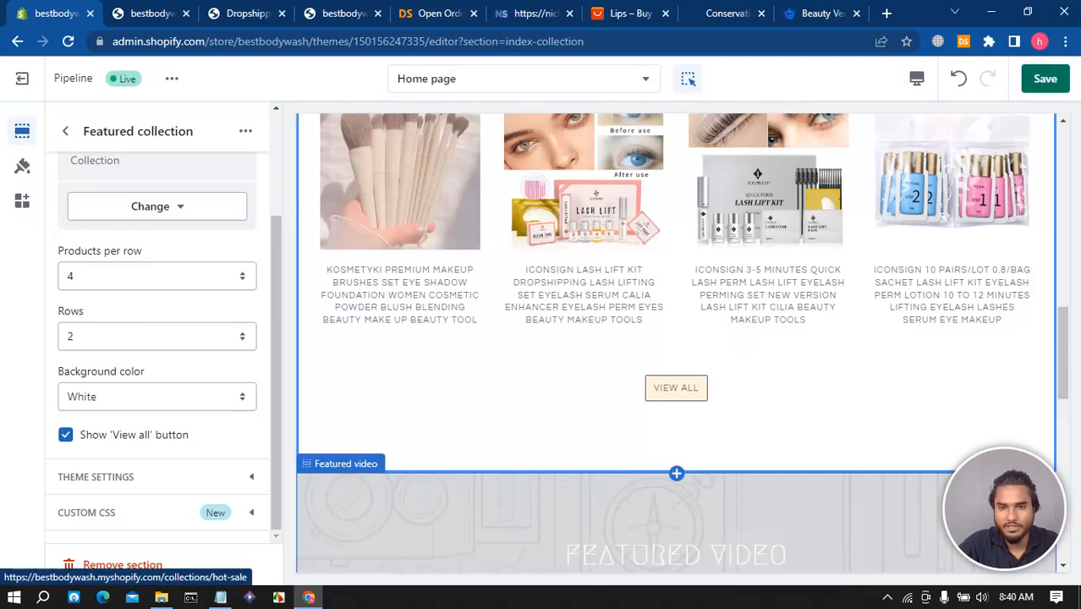
click(727, 13)
scroll(663, 211, down, 3)
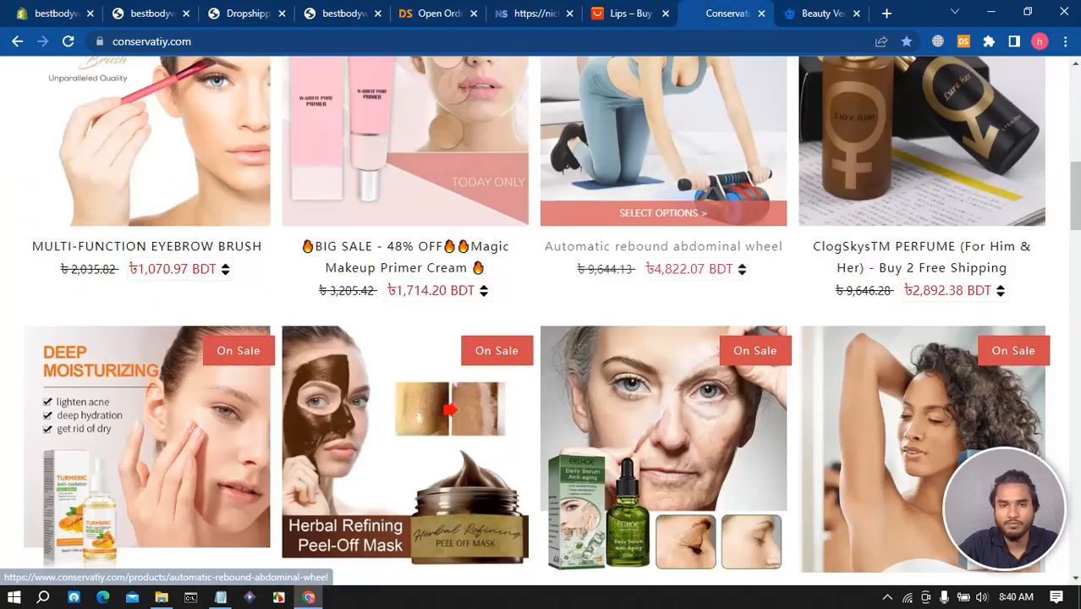
scroll(663, 211, down, 10)
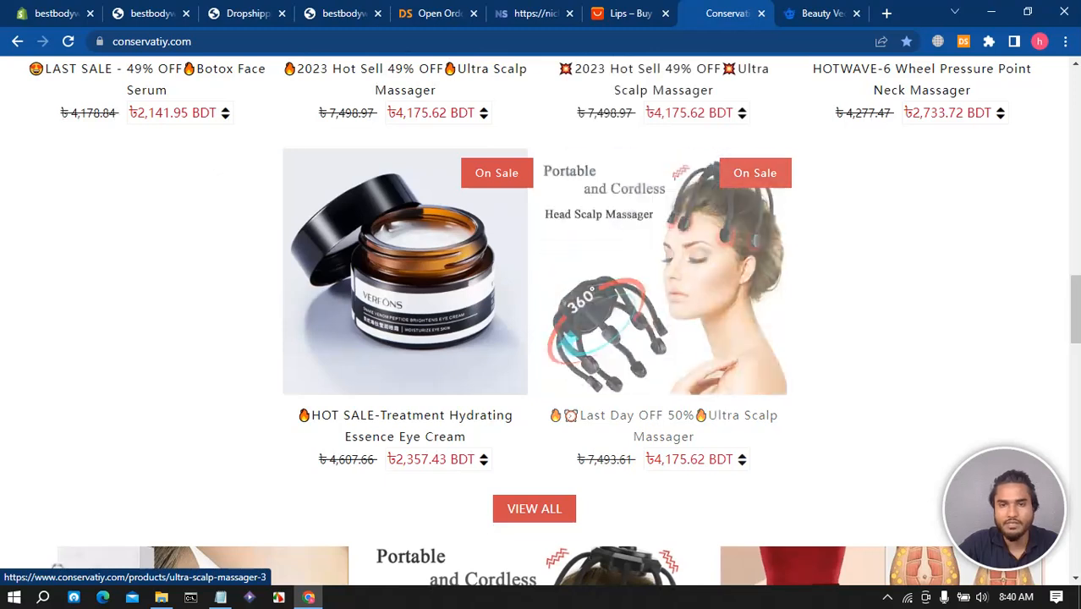
Save the theme in the Shopify theme editor, and review the Hot sale section and banner in the store preview
click(54, 13)
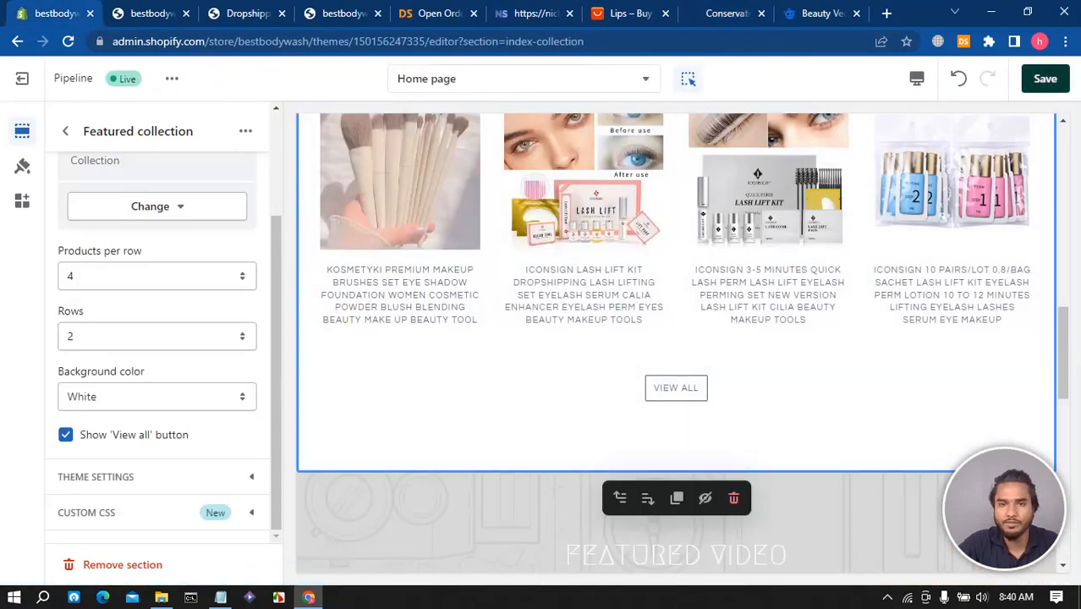
key(ctrl+s)
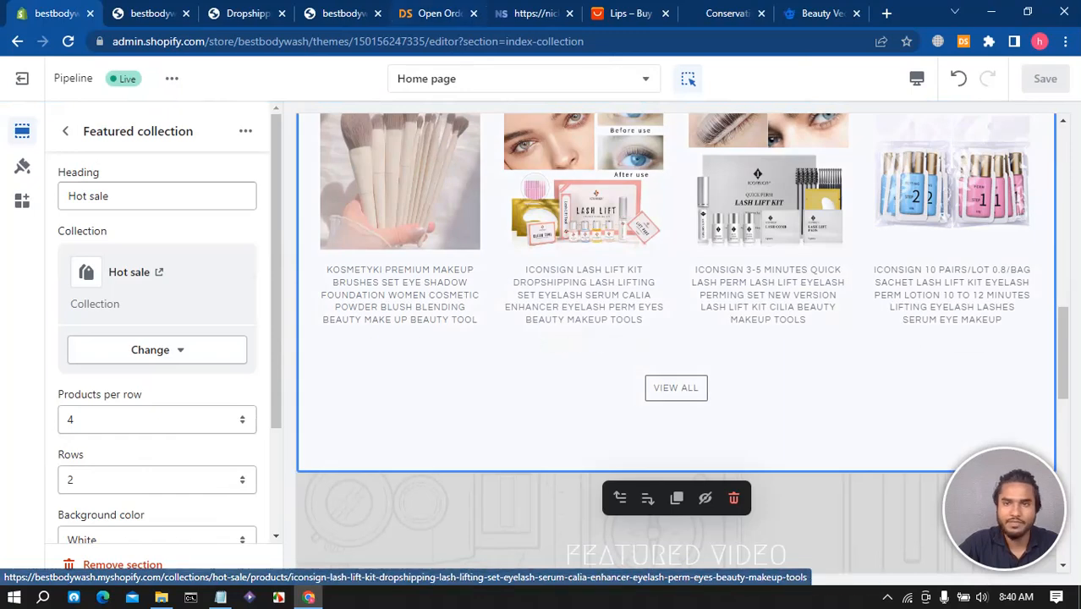
click(245, 12)
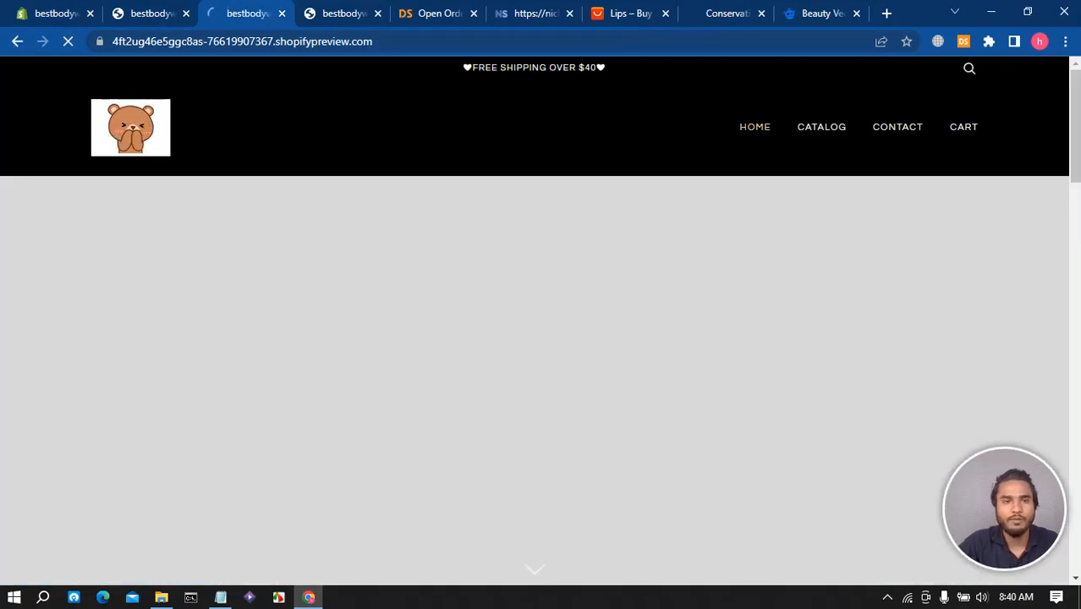
scroll(542, 339, down, 15)
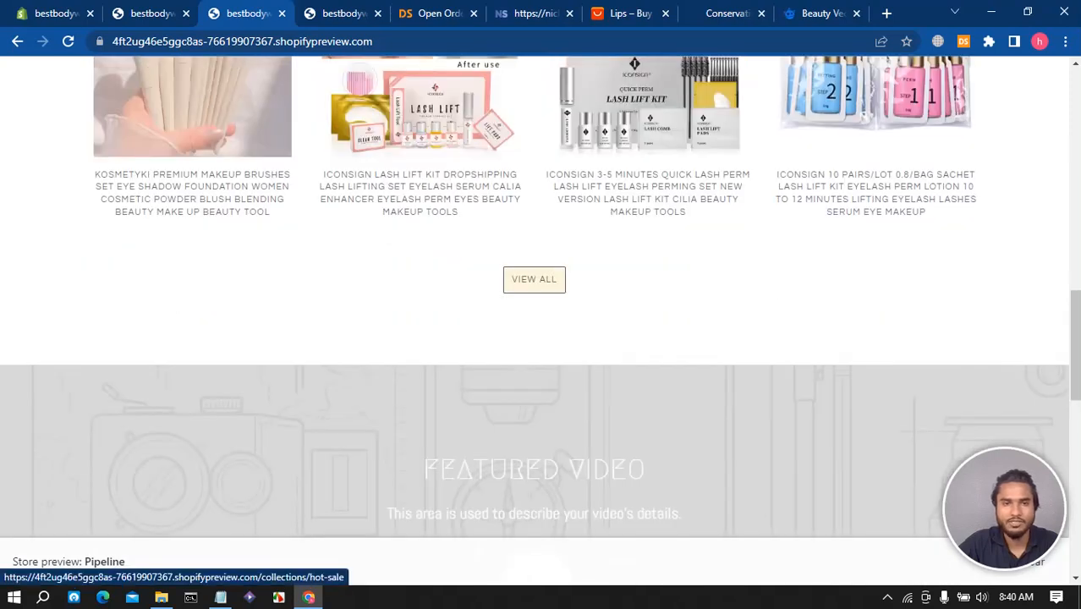
scroll(533, 279, up, 15)
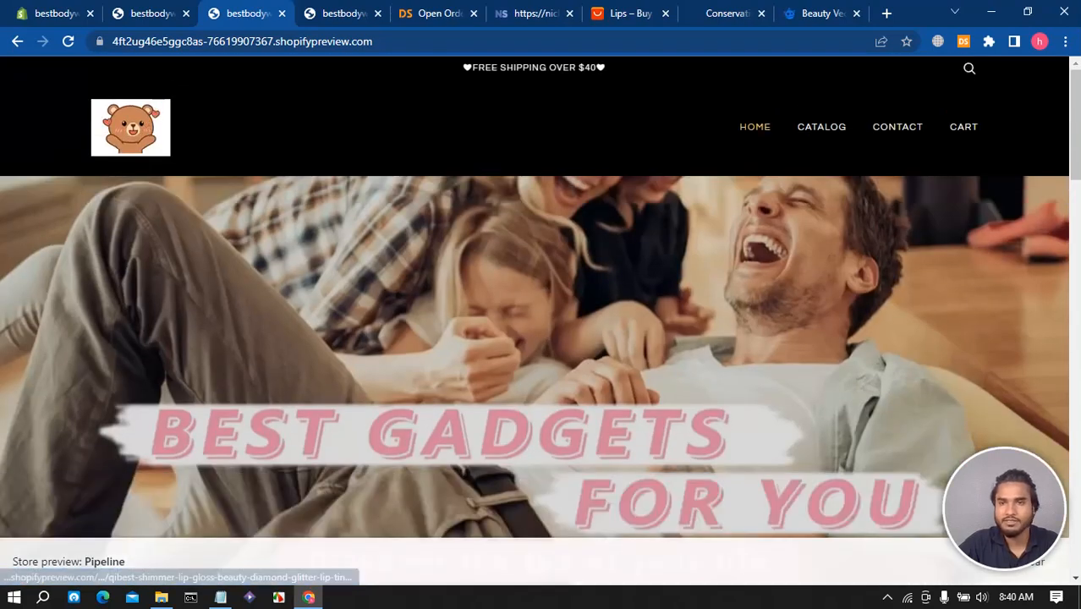